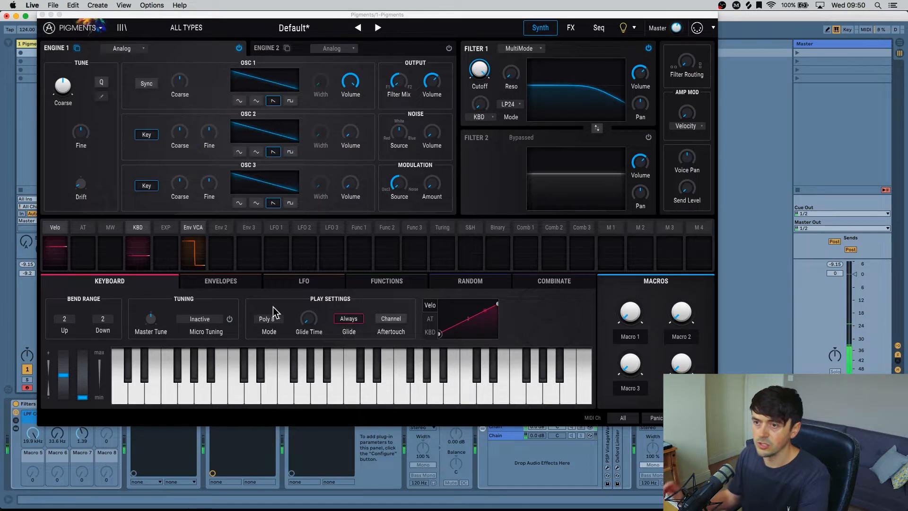
- Audition Engine 1's pitch Drift up to its maximum of 1.00, and settle on a subtle amount of about 0.05
left_click(132, 64)
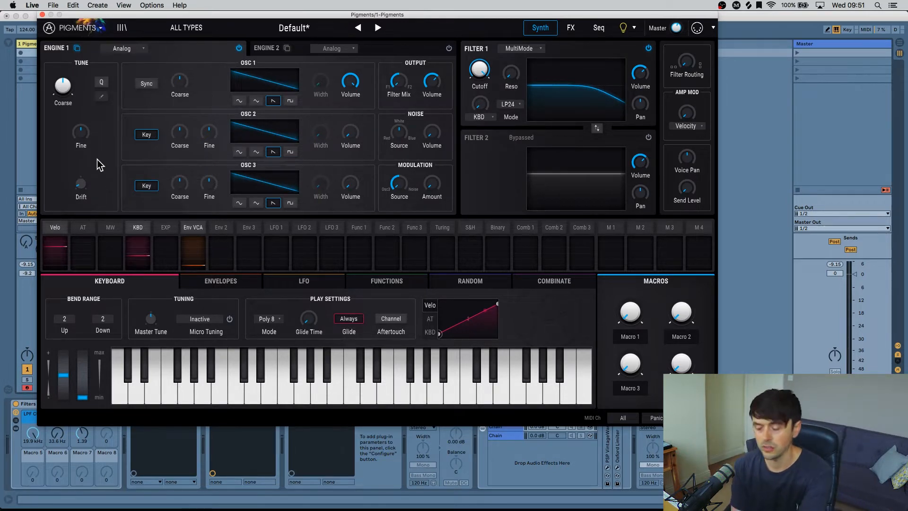
mouse_move(80, 189)
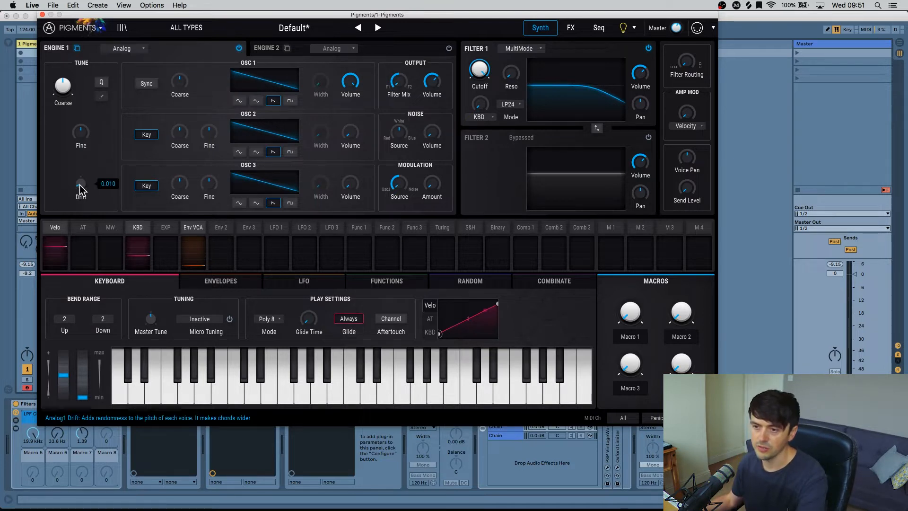
left_click_drag(80, 183, 81, 137)
mouse_move(84, 185)
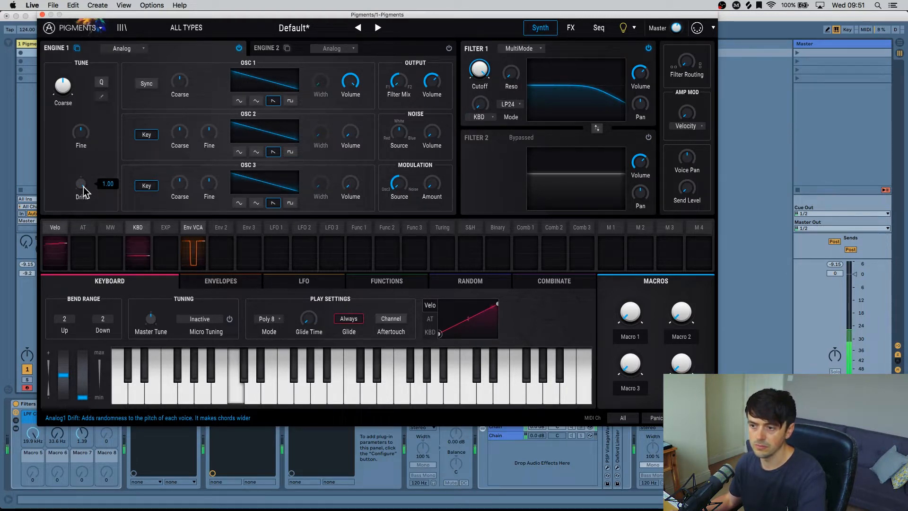
left_click_drag(85, 189, 85, 215)
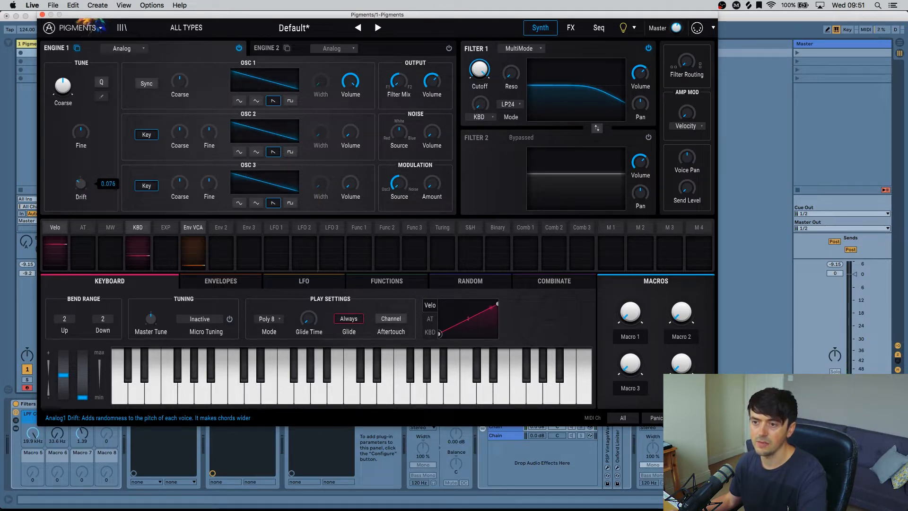
left_click_drag(81, 186, 81, 194)
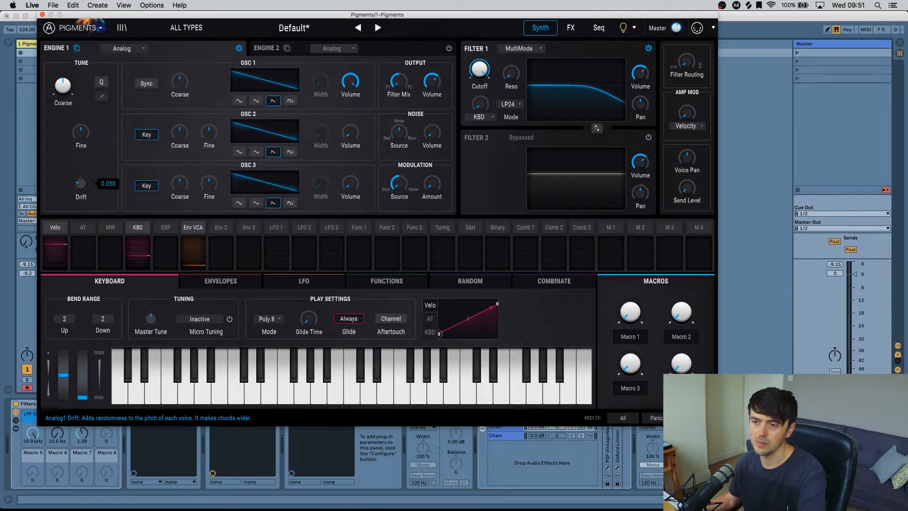
left_click_drag(81, 187, 81, 185)
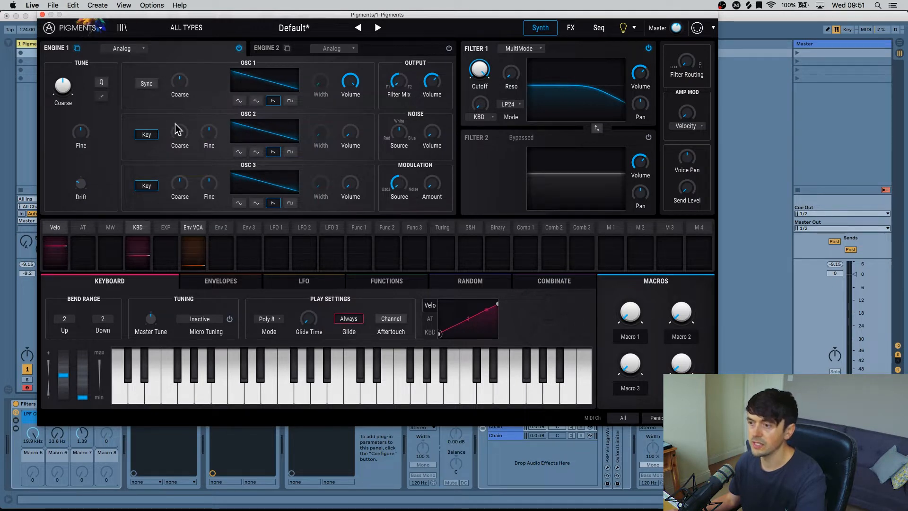
- Raise oscillator 2's volume to about -0.12 dB and try a slight upward fine detune on it
mouse_move(352, 137)
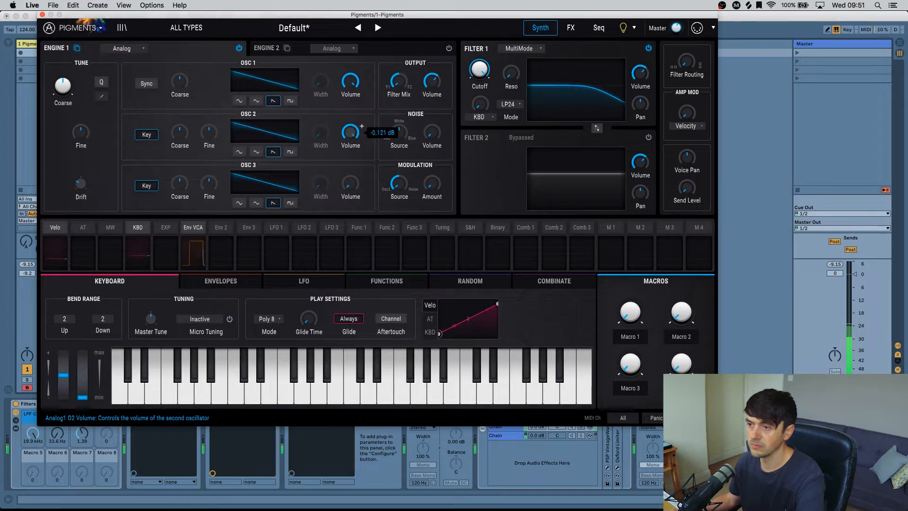
mouse_move(219, 127)
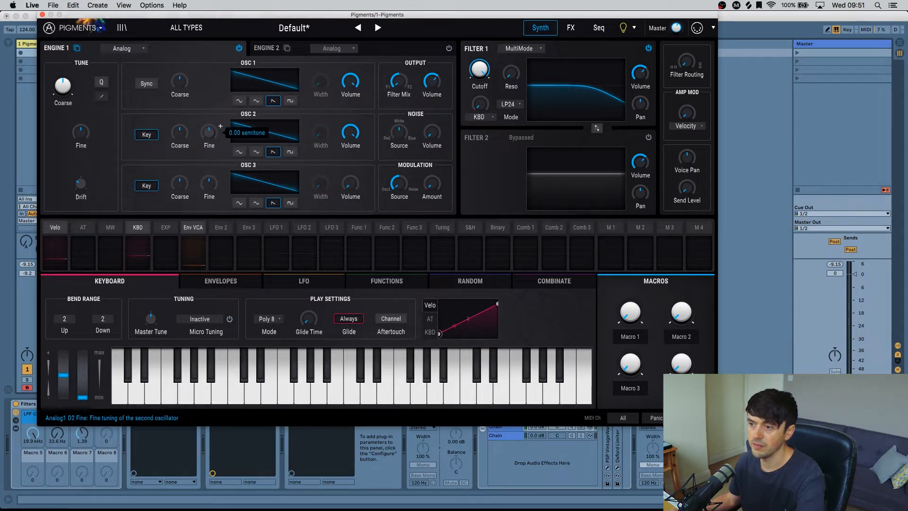
left_click_drag(209, 133, 209, 131)
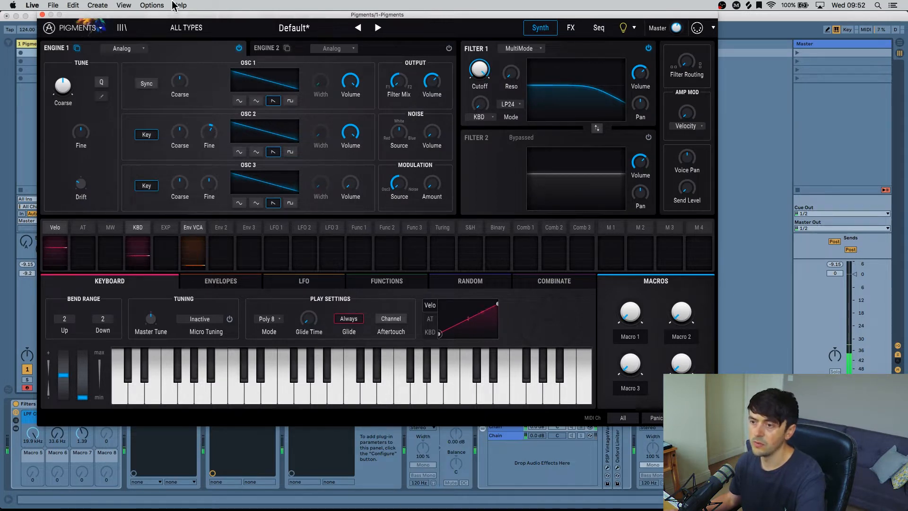
mouse_move(220, 126)
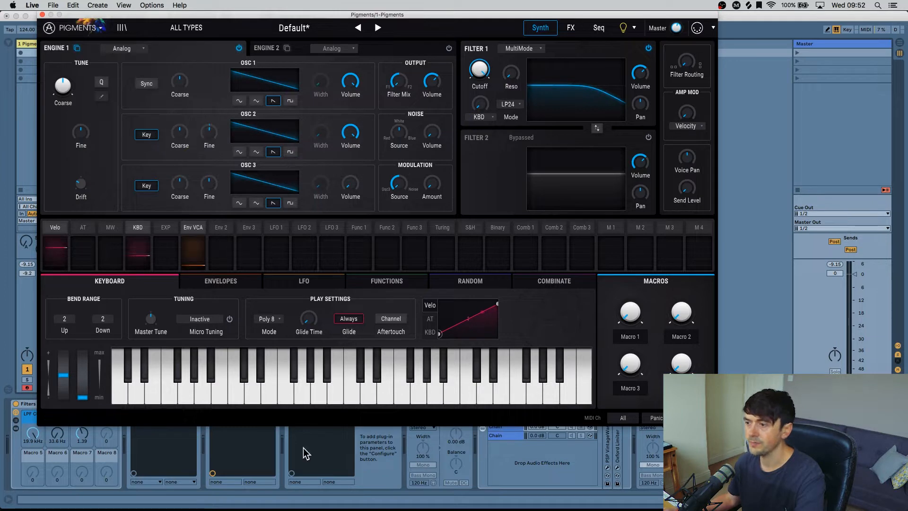
- Route the S&H modulator to oscillator 2's fine tuning with an amount of about 0.05
left_click(468, 235)
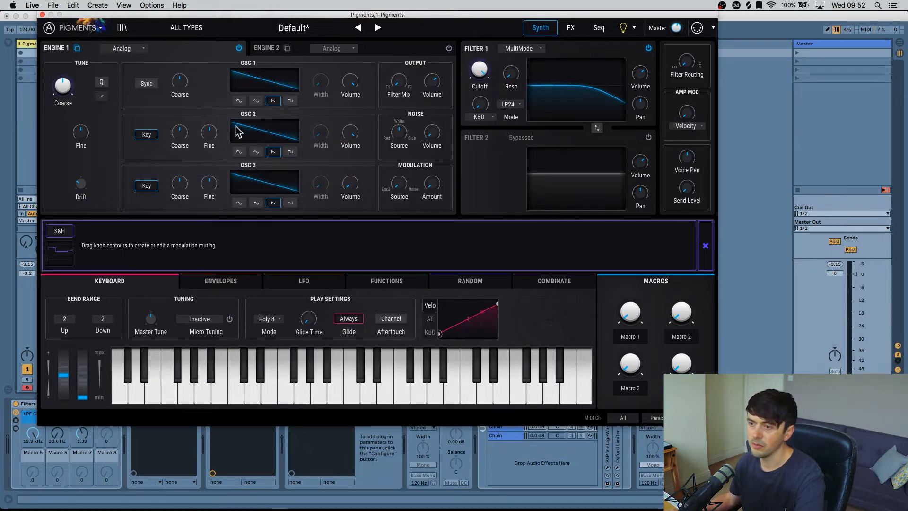
left_click_drag(209, 126, 209, 124)
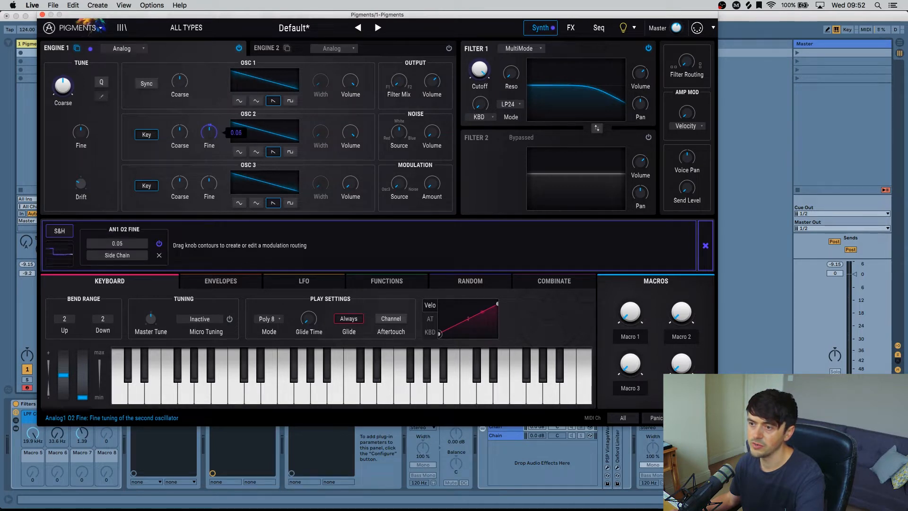
left_click_drag(209, 125, 209, 126)
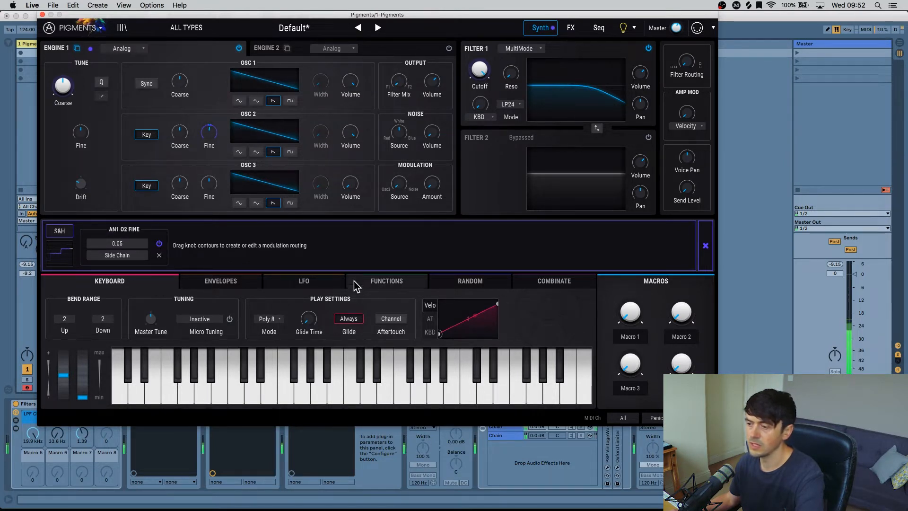
- Lengthen the Sample & Hold rise time to smooth its steps, and set its modulation of oscillator 2's fine tuning to 0.09
left_click(470, 282)
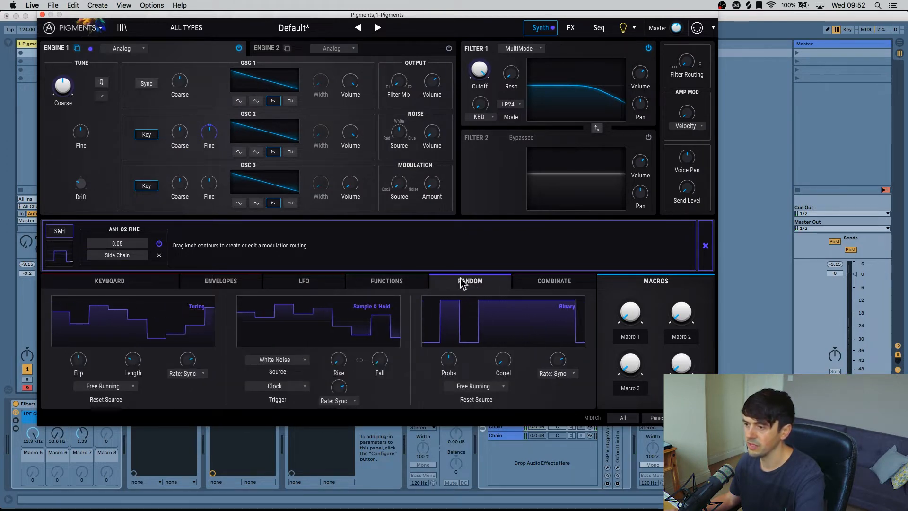
mouse_move(379, 364)
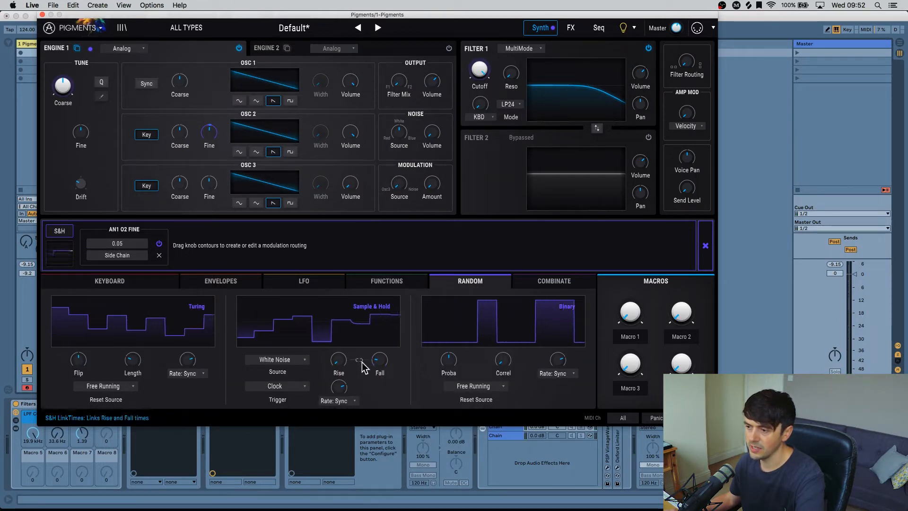
left_click_drag(341, 364, 340, 331)
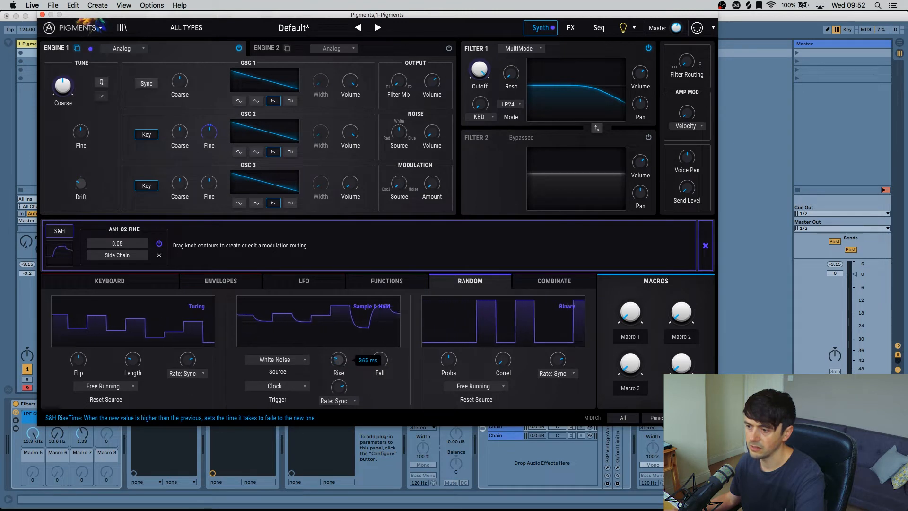
left_click_drag(341, 363, 341, 358)
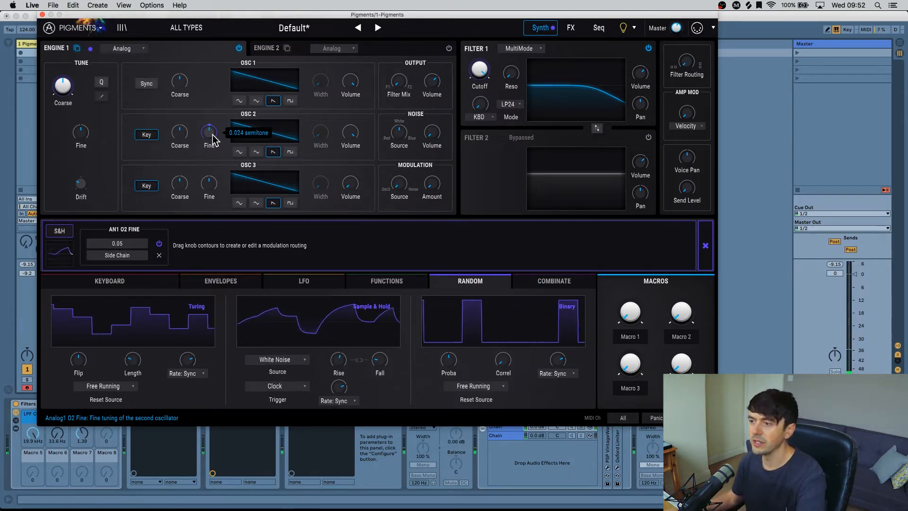
mouse_move(208, 126)
left_mouse_down()
mouse_move(208, 113)
mouse_move(208, 126)
left_mouse_up()
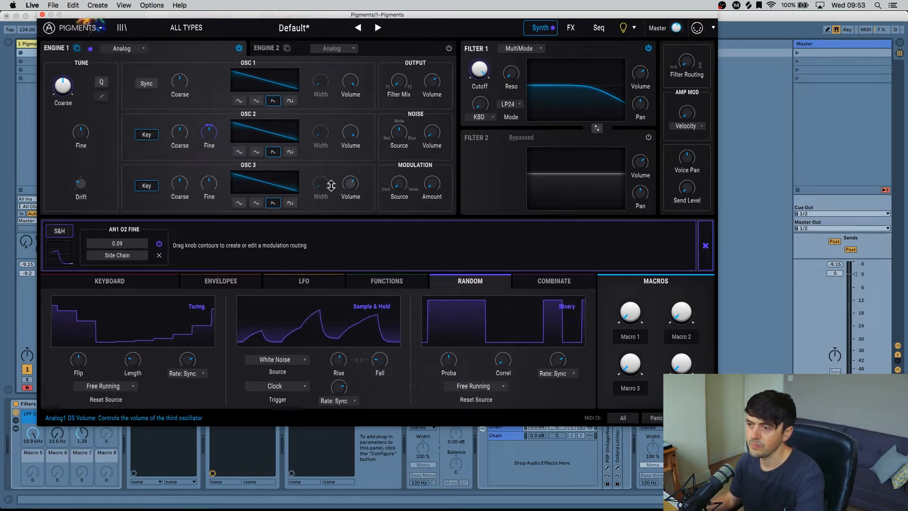
- Tune oscillator 3 upward with its coarse pitch and raise its volume to blend it with the other oscillators
left_click_drag(180, 188, 180, 182)
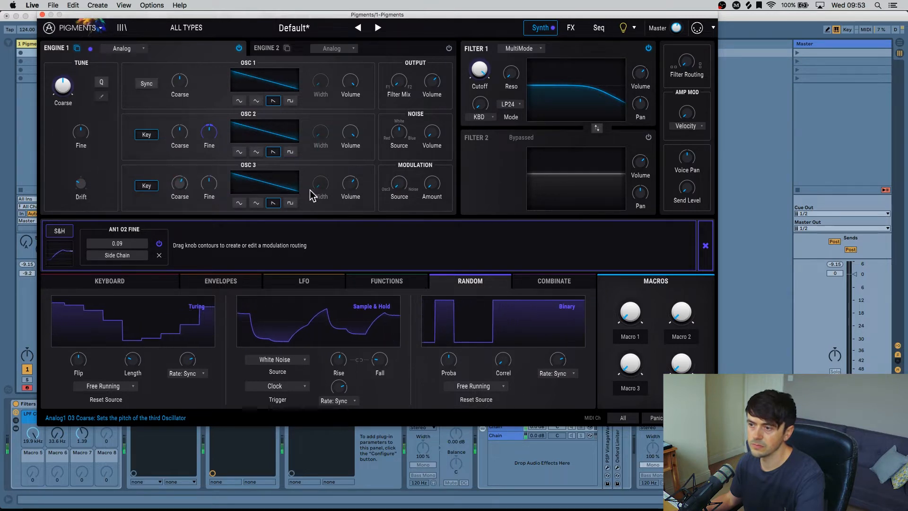
mouse_move(350, 187)
left_mouse_down()
mouse_move(350, 177)
mouse_move(351, 193)
left_mouse_up()
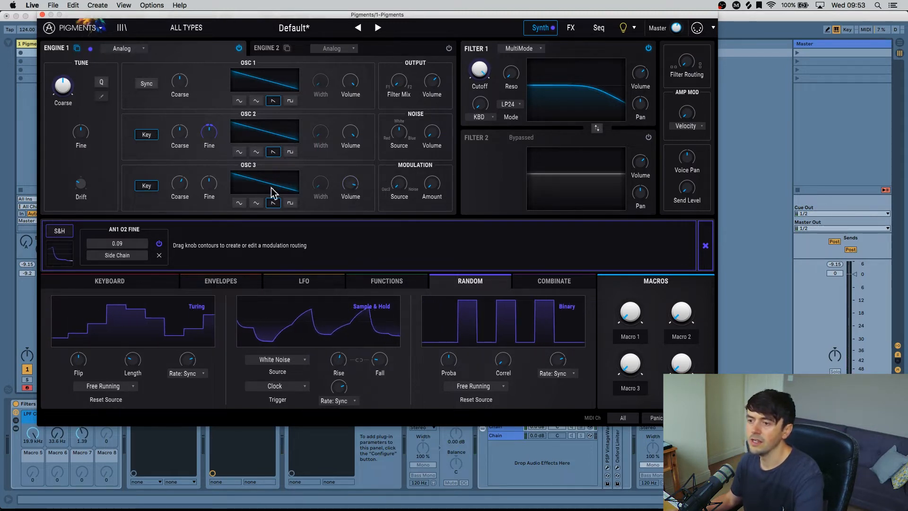
- Route the S&H modulator to oscillator 3's fine tuning with a negative amount of -0.11
left_click_drag(208, 174, 208, 178)
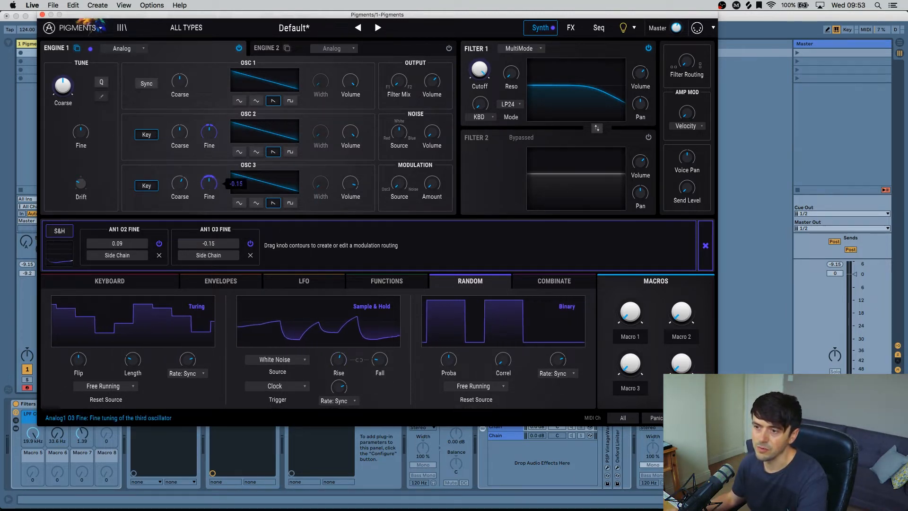
left_click_drag(209, 176, 210, 175)
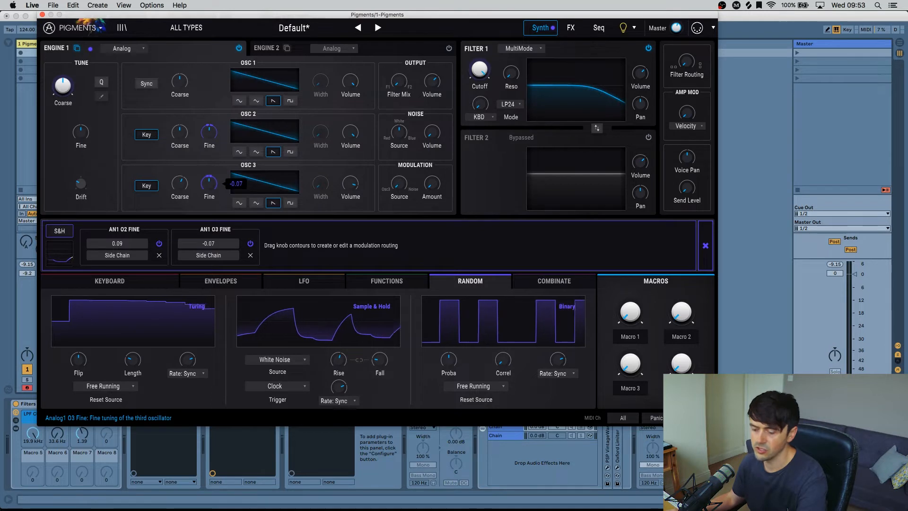
mouse_move(210, 175)
left_mouse_down()
mouse_move(239, 186)
mouse_move(210, 175)
left_mouse_up()
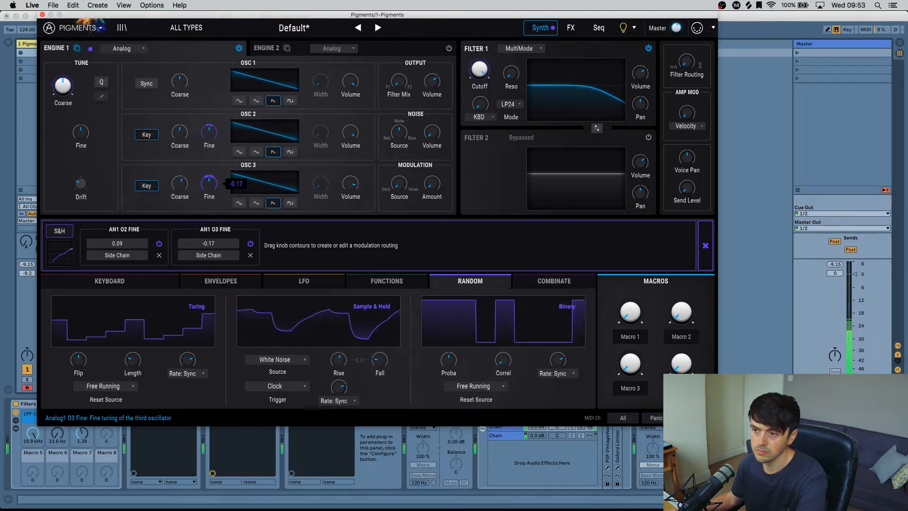
left_click_drag(210, 175, 209, 176)
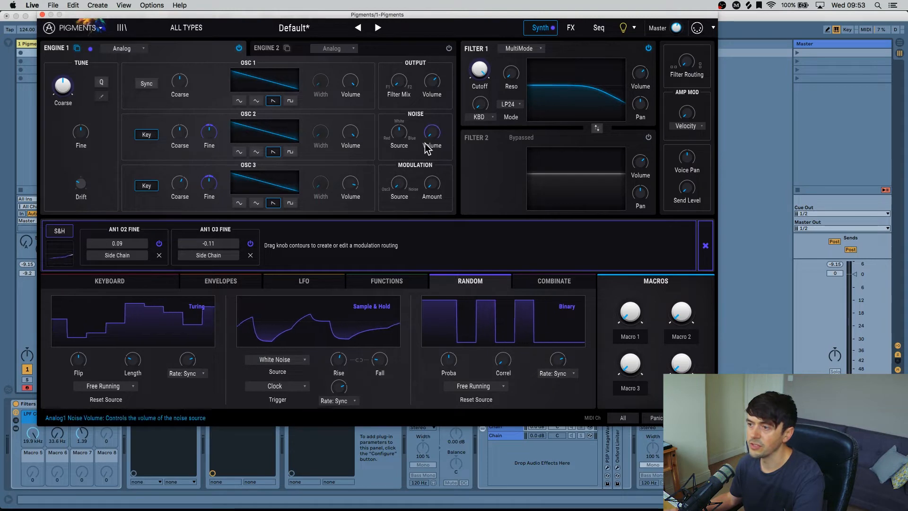
- Raise Engine 1's noise volume and balance it at about -13 dB
mouse_move(433, 135)
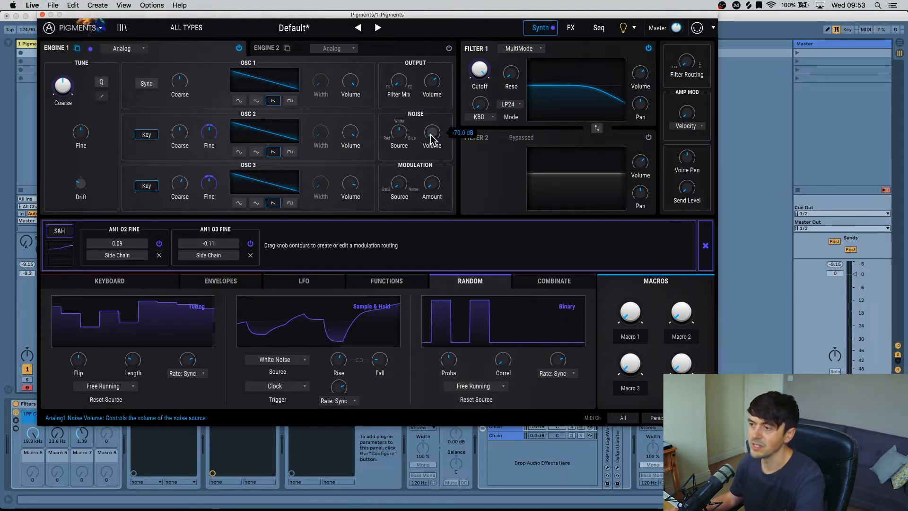
left_click_drag(434, 138, 433, 127)
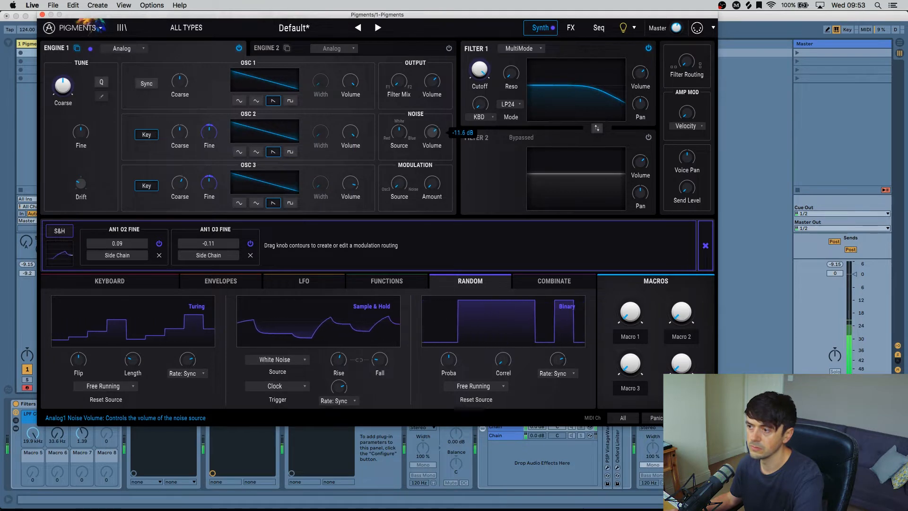
left_click_drag(432, 147, 432, 137)
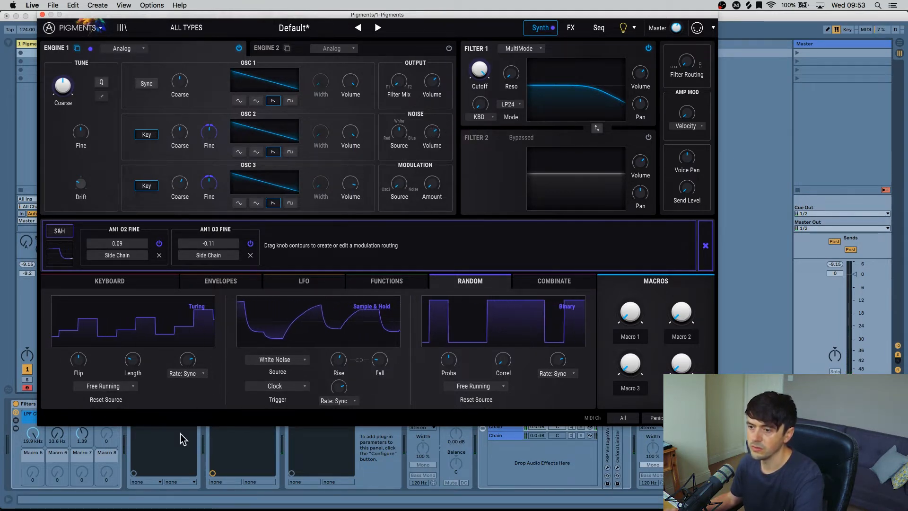
- Leave the S&H routing and modulate Engine 1's noise volume with Env 2 by an amount of 0.84
left_click(226, 284)
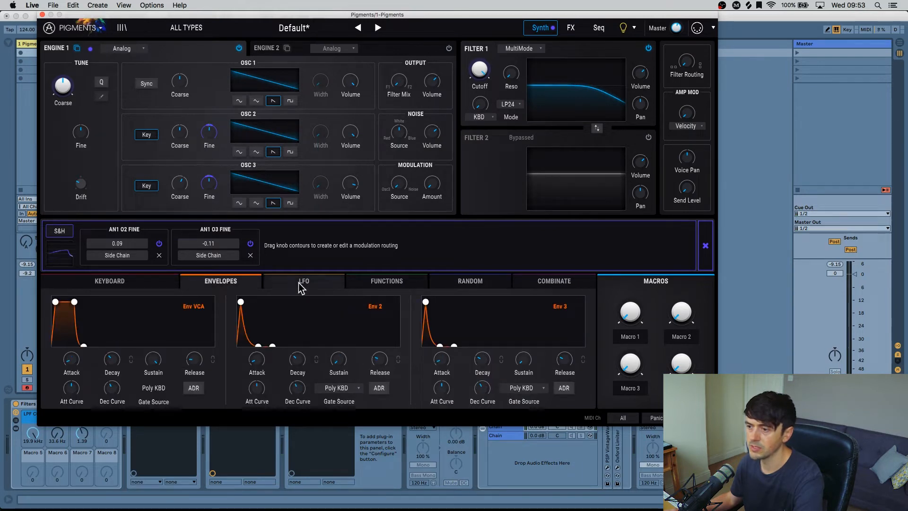
left_click(705, 246)
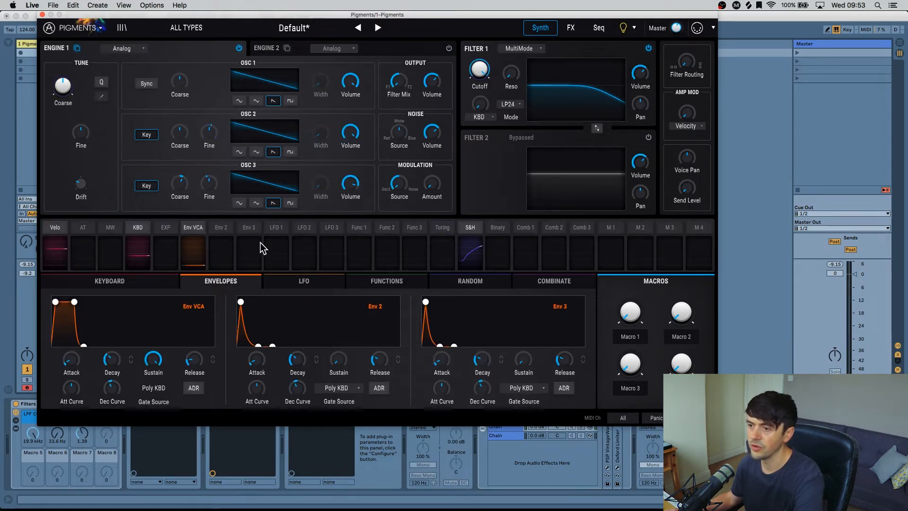
left_click(222, 229)
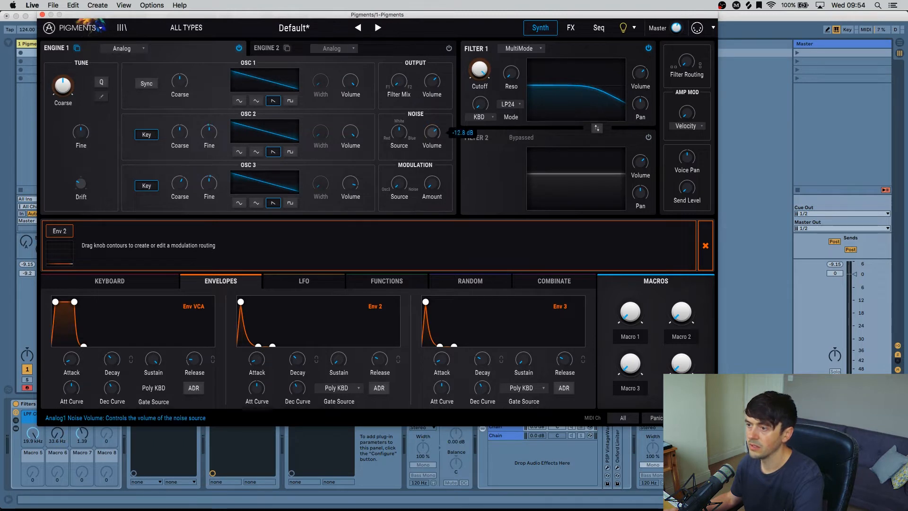
left_click_drag(431, 133, 432, 92)
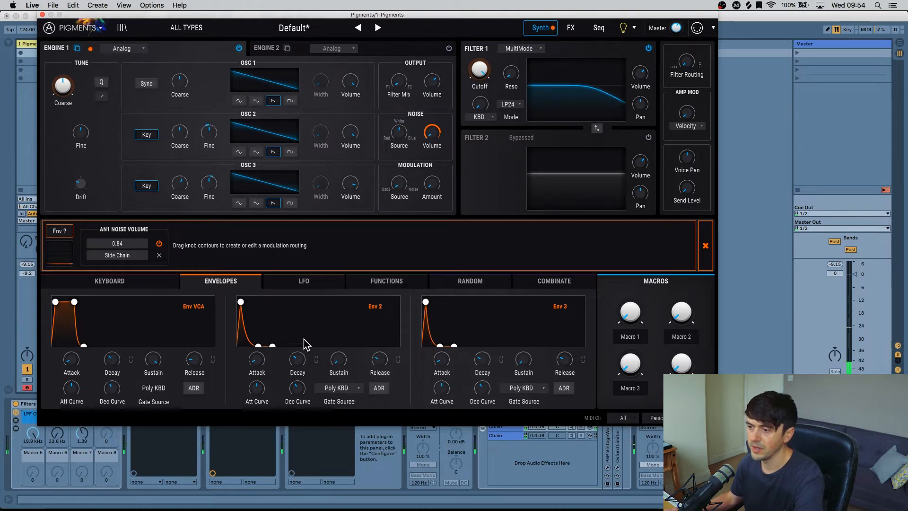
- Lengthen Env 2's decay and raise its sustain so the noise fades more gradually and stays partly present
left_click_drag(297, 360, 335, 345)
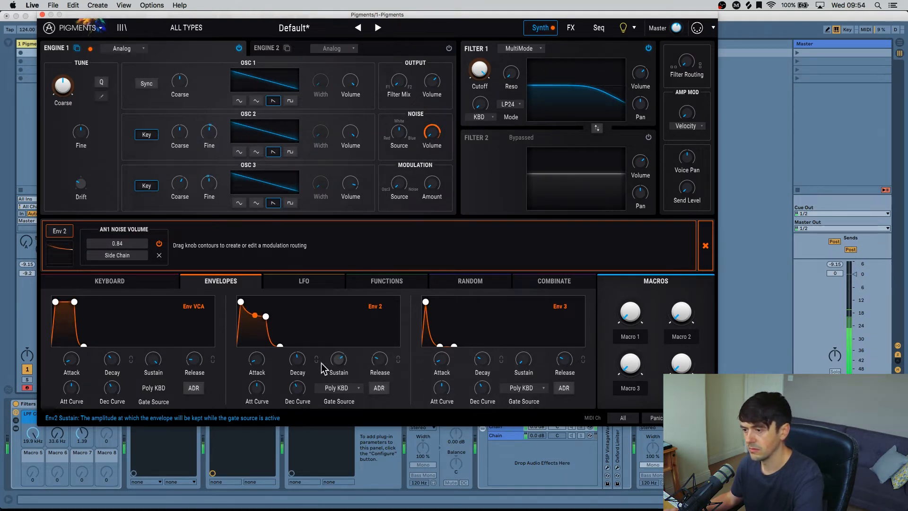
left_click_drag(297, 359, 297, 352)
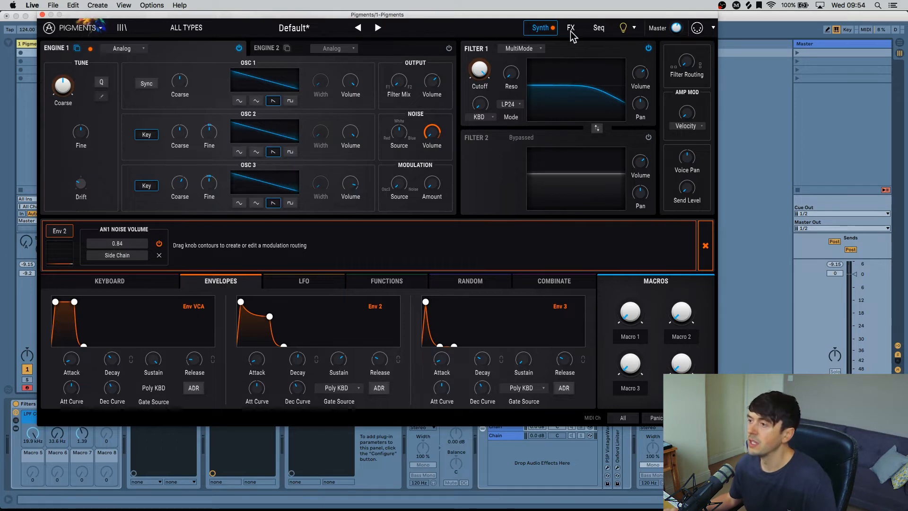
- Change Filter 1 from the MultiMode type to Mini
left_click(522, 50)
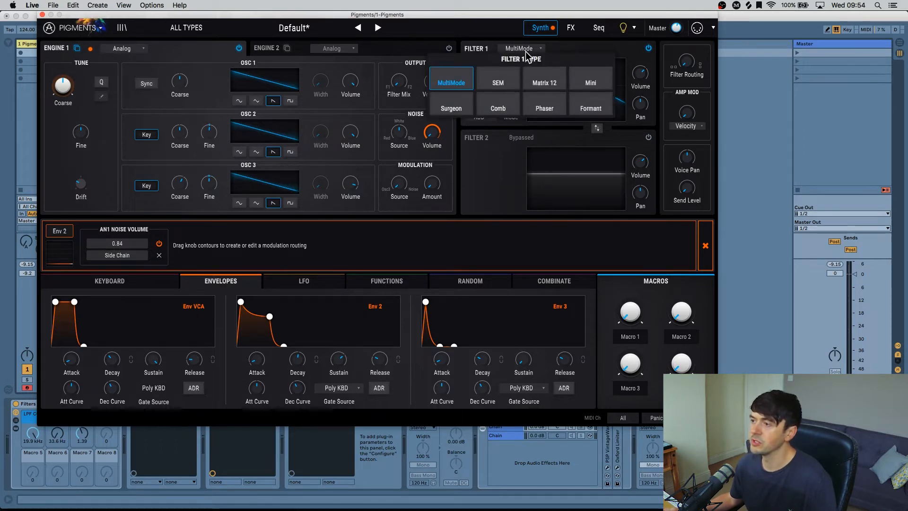
left_click(590, 84)
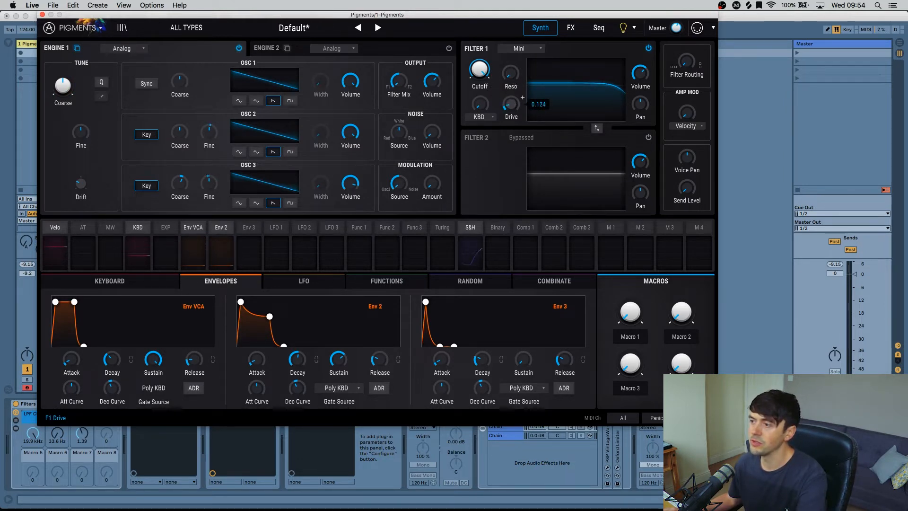
- Fine-tune Filter 1's Drive and lower its Cutoff to darken the sound
mouse_move(511, 104)
left_mouse_down()
mouse_move(510, 117)
mouse_move(511, 106)
left_mouse_up()
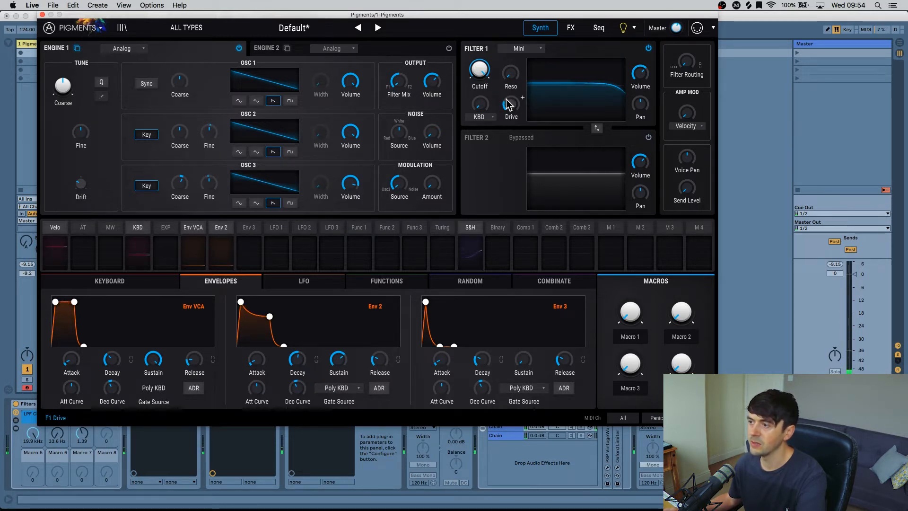
left_click_drag(482, 70, 483, 90)
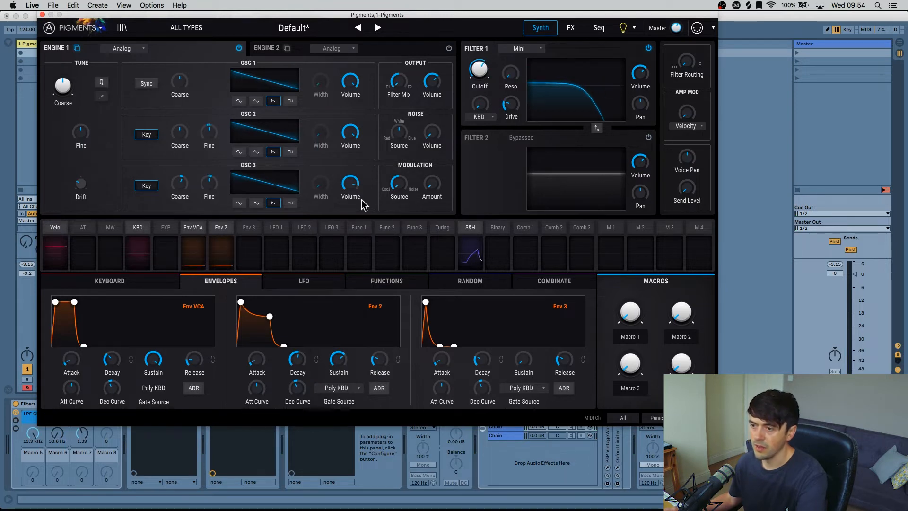
- Modulate Filter 1's Cutoff with Env 3 by an amount of 0.29
left_click(198, 227)
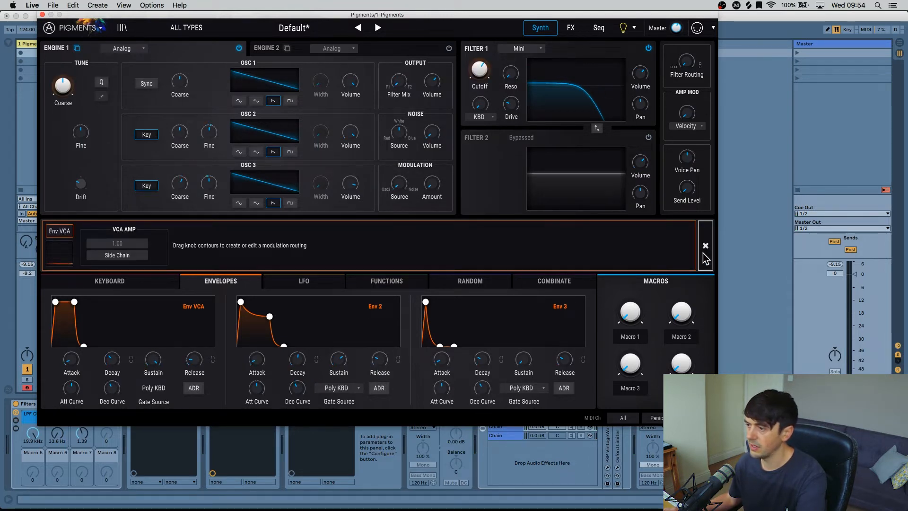
left_click(705, 246)
left_click(250, 229)
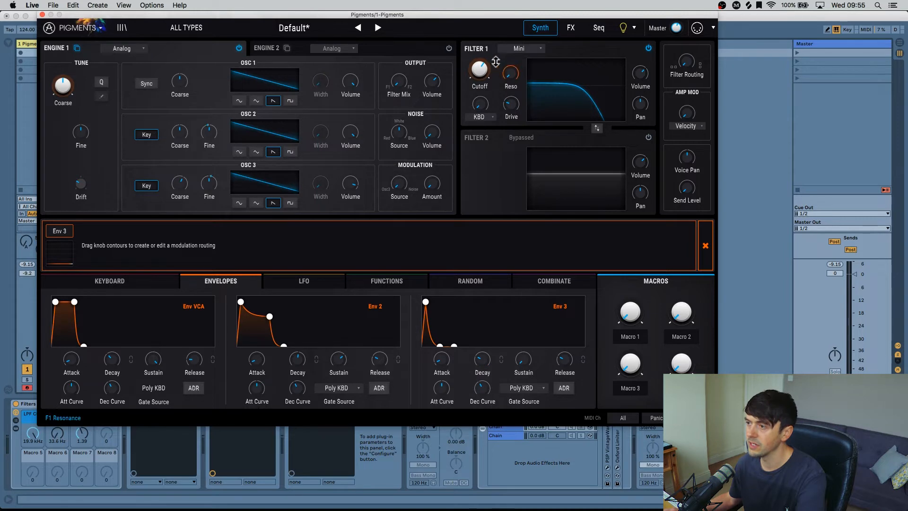
mouse_move(485, 59)
left_mouse_down()
mouse_move(486, 48)
mouse_move(481, 76)
left_mouse_up()
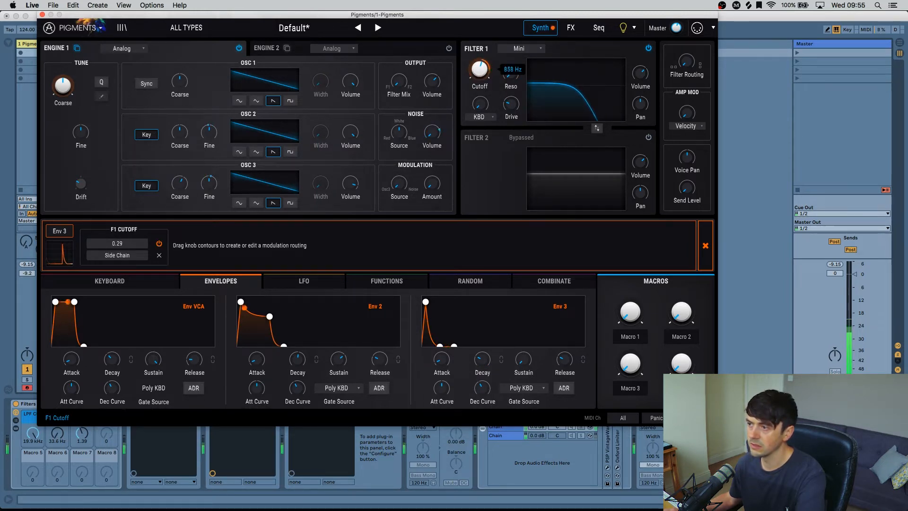
- Lengthen Env 3's decay to about 1.07 s and raise Filter 1's Cutoff slightly
left_click_drag(482, 360, 483, 352)
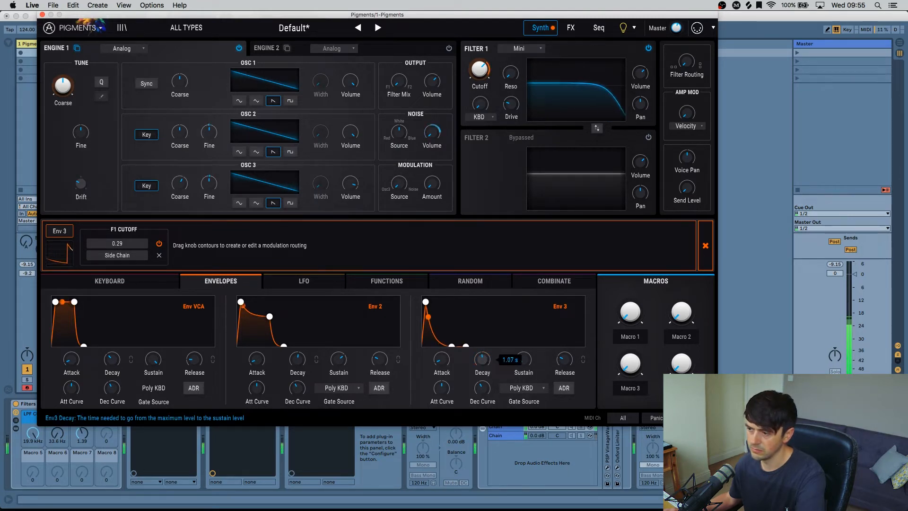
left_click_drag(481, 70, 481, 65)
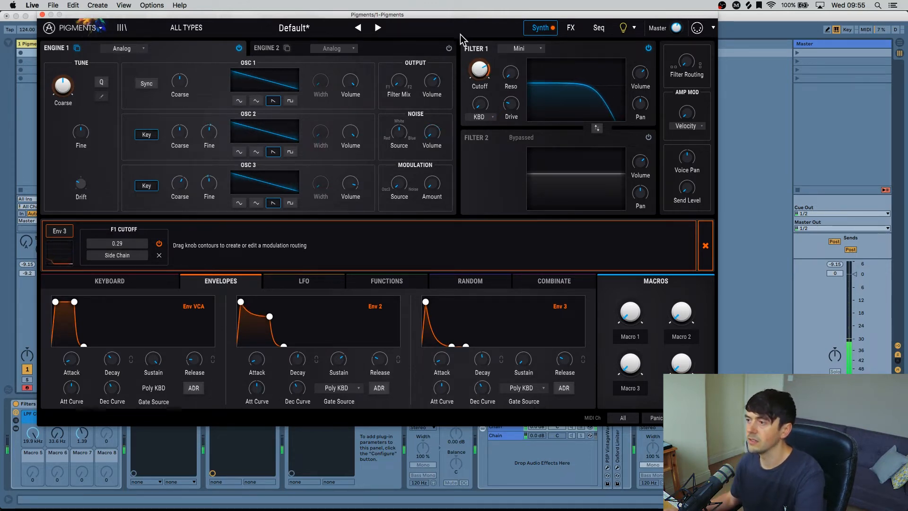
- Modulate Filter 1's Cutoff with S&H by an amount of 0.07 and leave the S&H routing
left_click(404, 280)
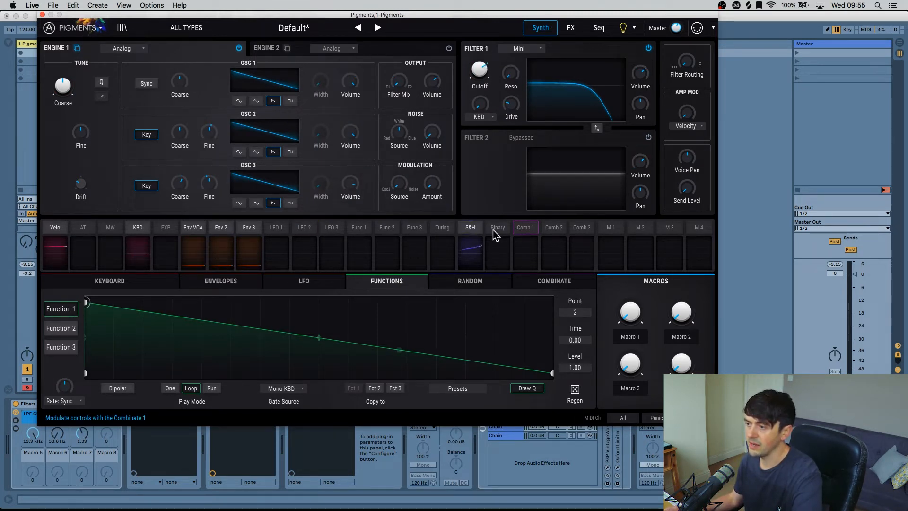
left_click(471, 233)
left_click_drag(488, 66, 488, 58)
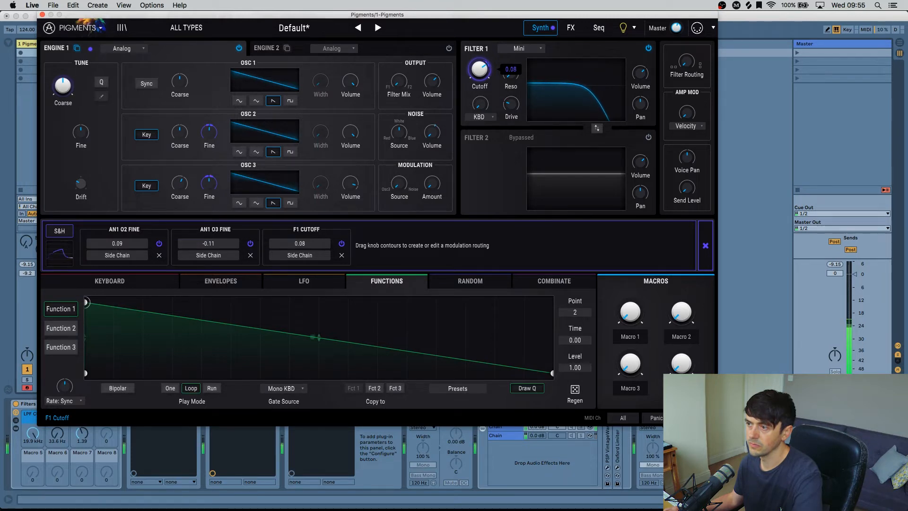
left_click(229, 289)
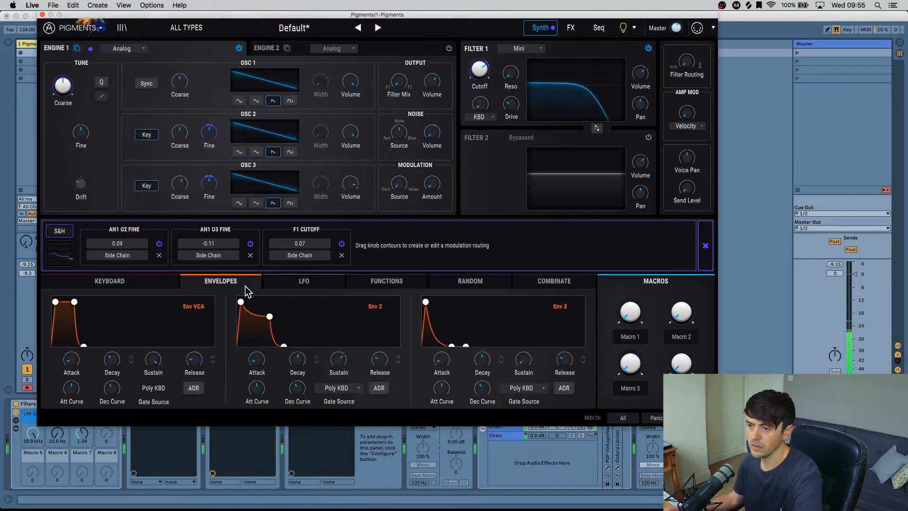
left_click(706, 247)
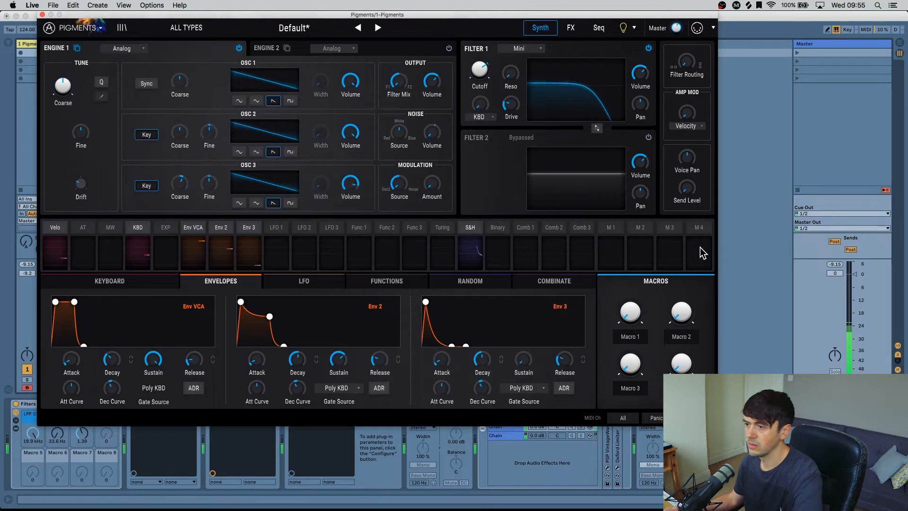
- Reduce Env 3's modulation of Filter 1's Cutoff to 0.21 and lower the Cutoff
left_click(249, 229)
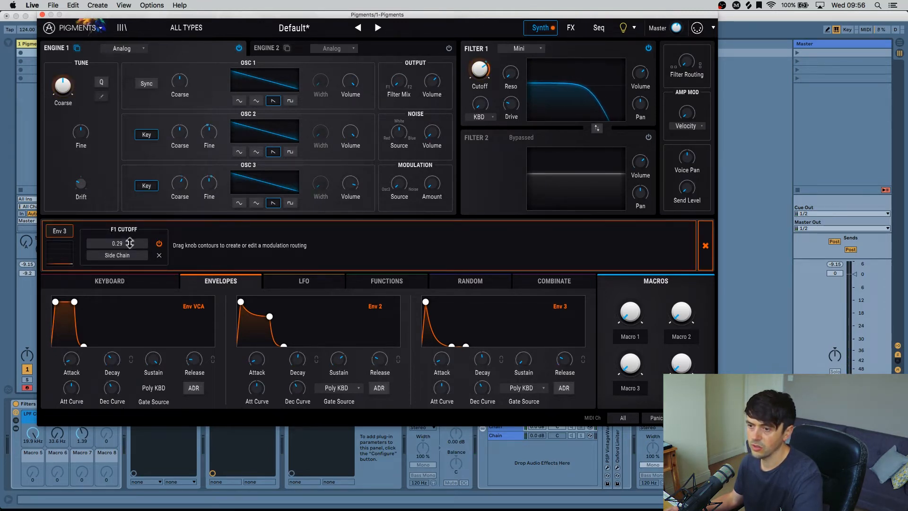
left_click_drag(117, 243, 132, 237)
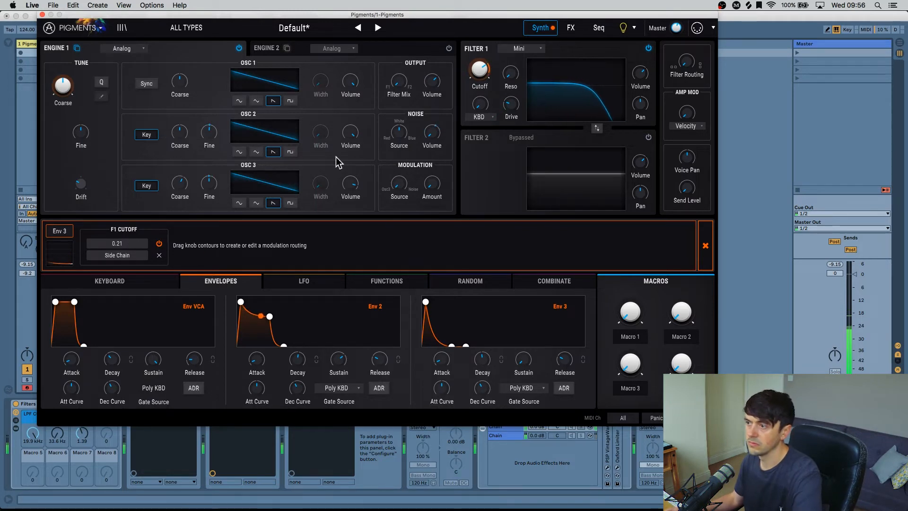
left_click_drag(484, 77, 484, 82)
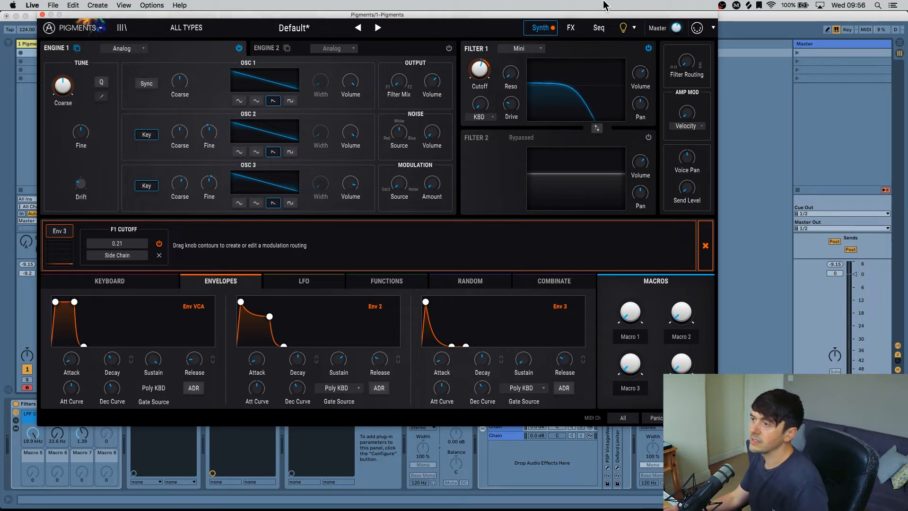
- Open the effects and change the Bus A Delay's time type to the unsynced Time option
left_click(571, 27)
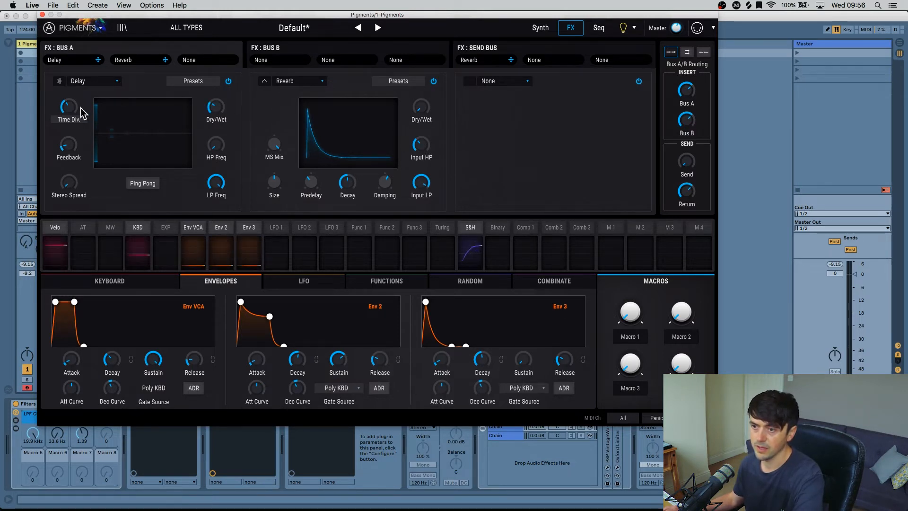
left_click(68, 120)
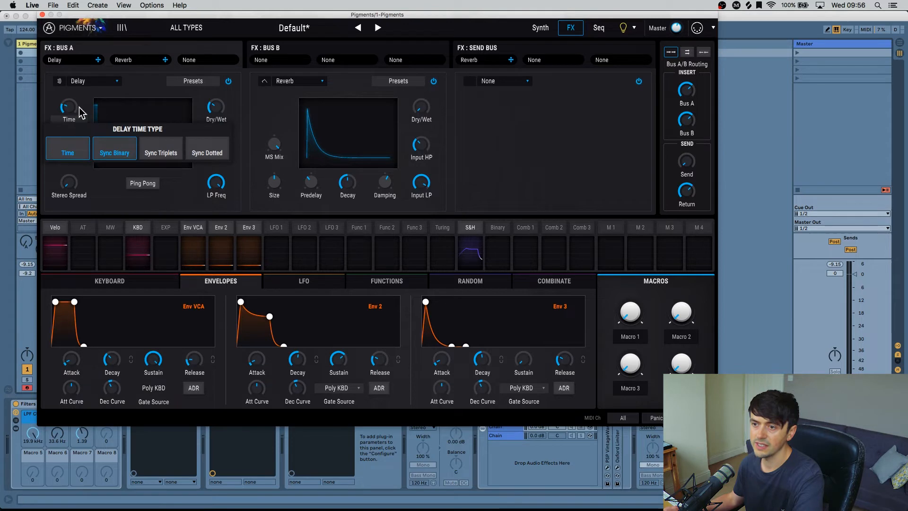
left_click(67, 149)
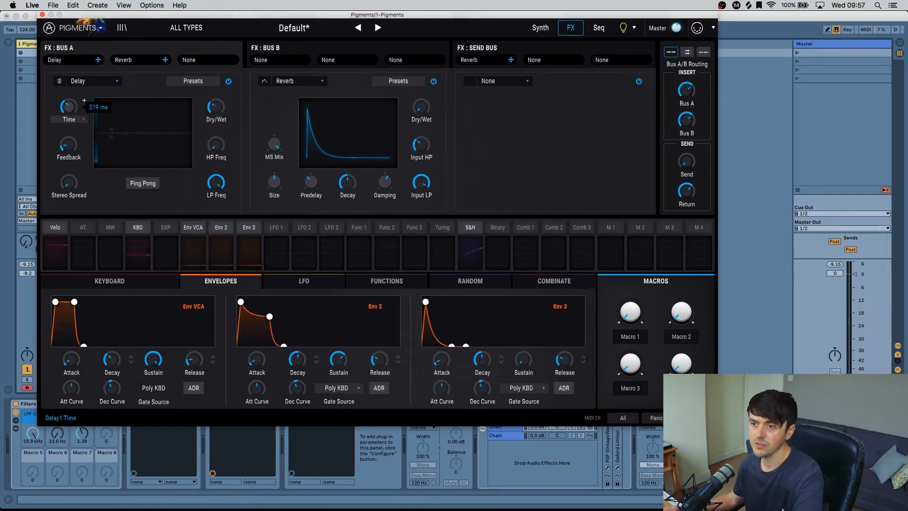
- Switch to Safari and use the Delay Time Generator to calculate the length of 1/8 notes at 124 BPM
mouse_move(311, 503)
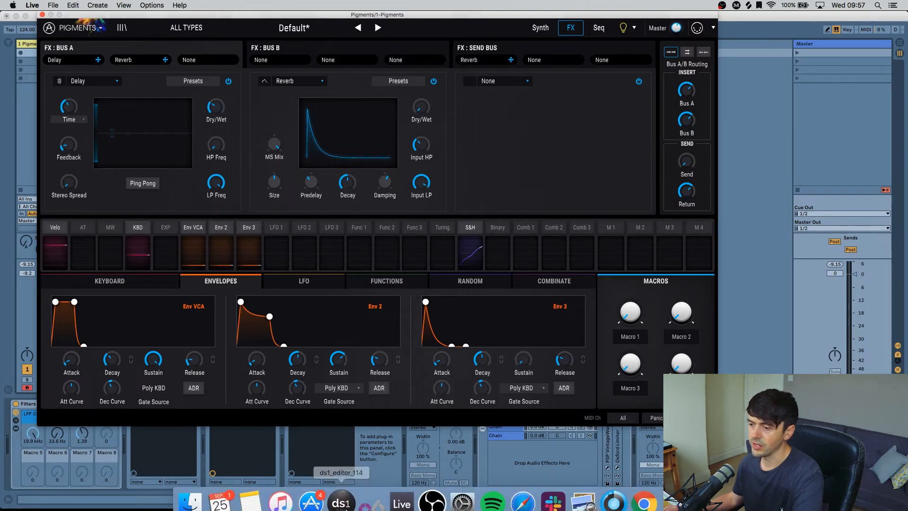
left_click(522, 492)
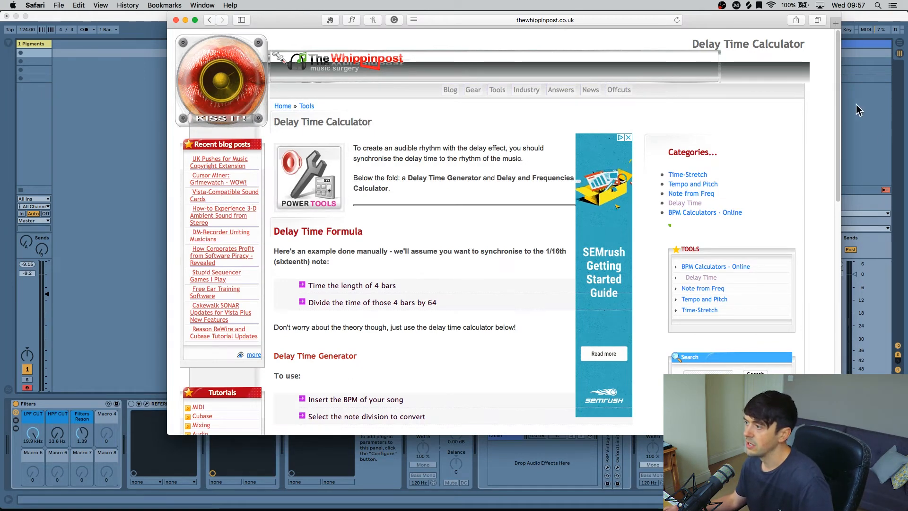
scroll(838, 104, "down", 5)
left_click(280, 300)
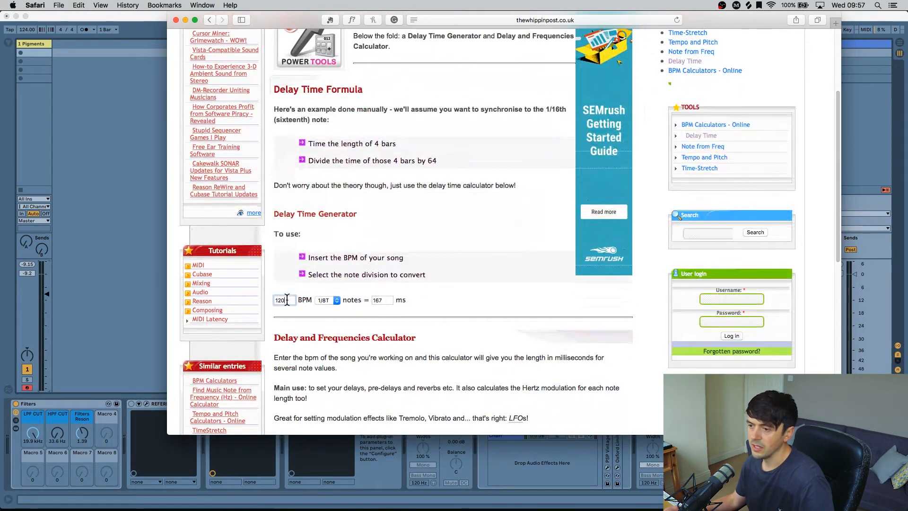
key("BackSpace")
type("4")
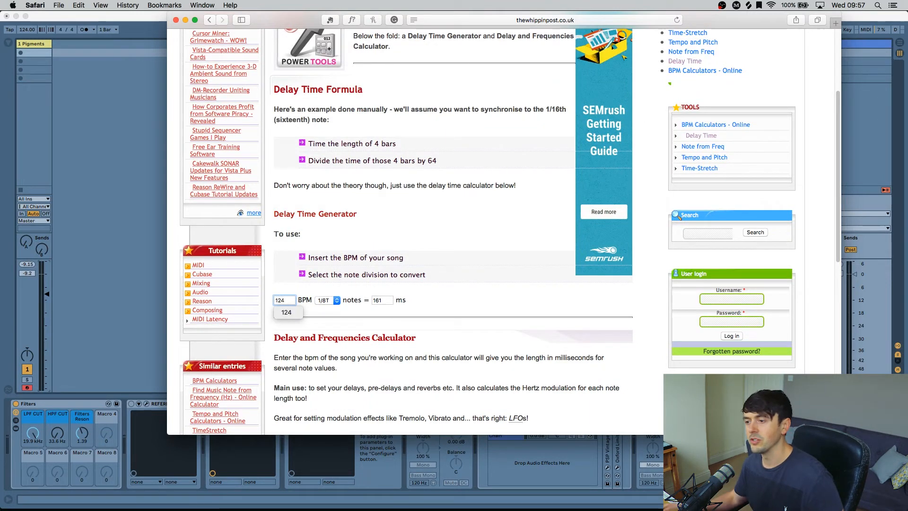
left_click(331, 300)
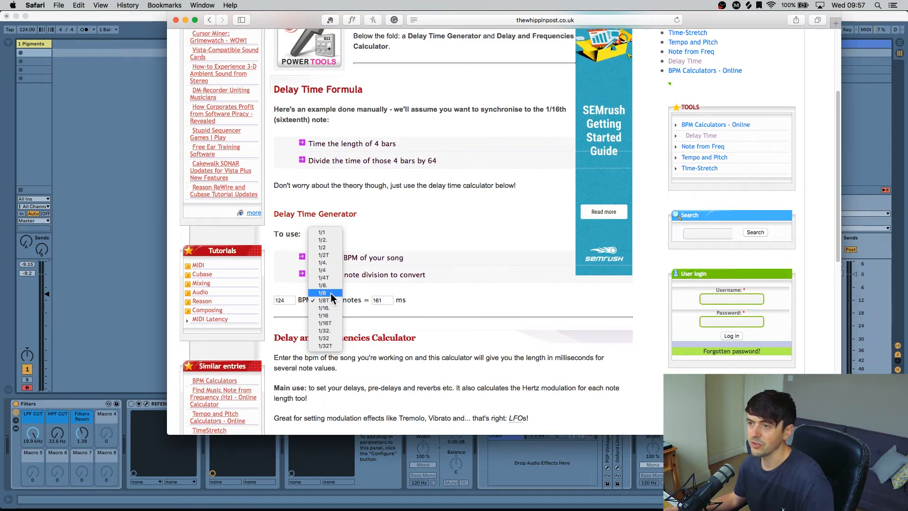
left_click(331, 291)
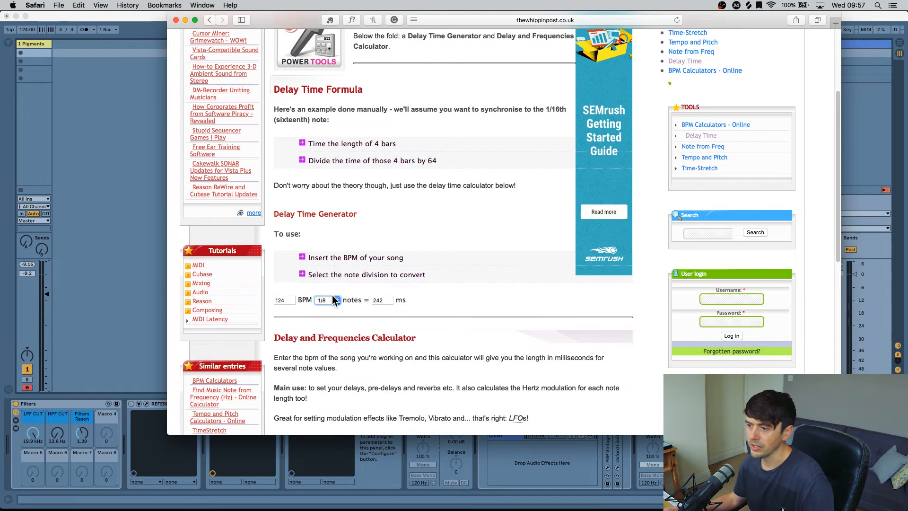
left_click(334, 301)
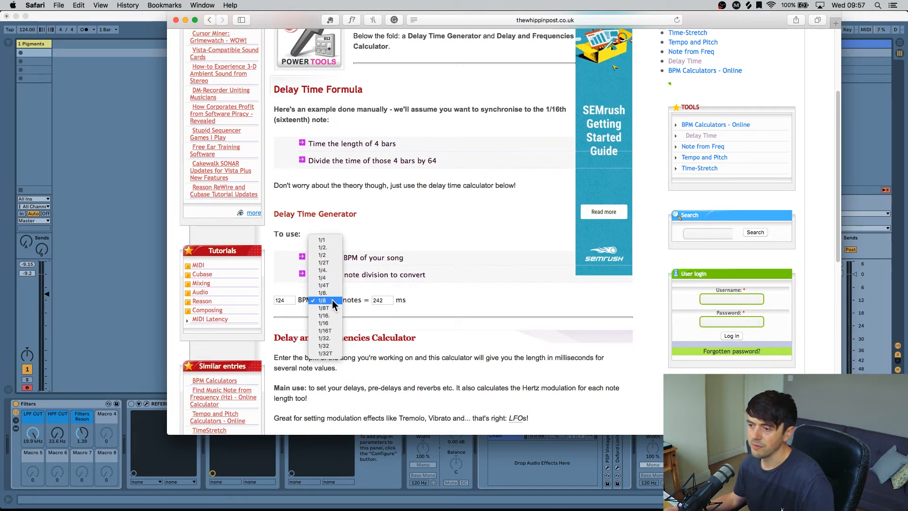
left_click(333, 301)
double_click(288, 301)
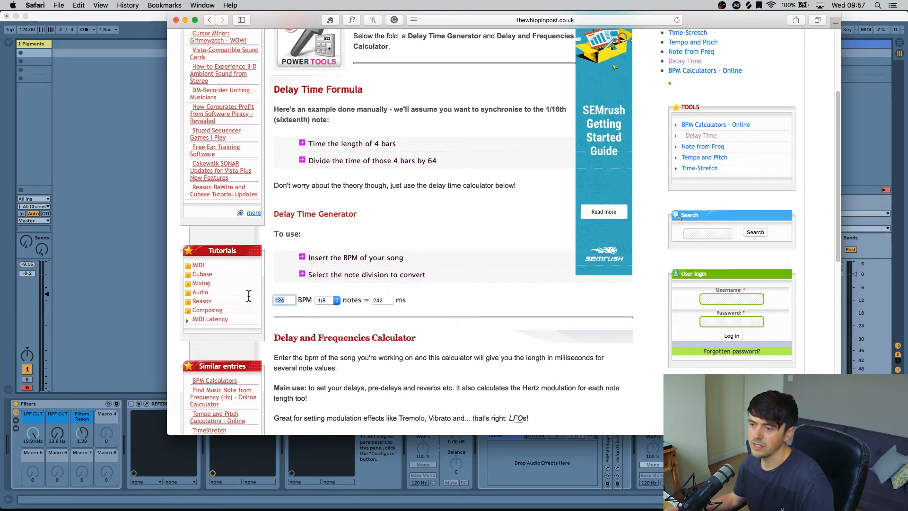
left_click(322, 303)
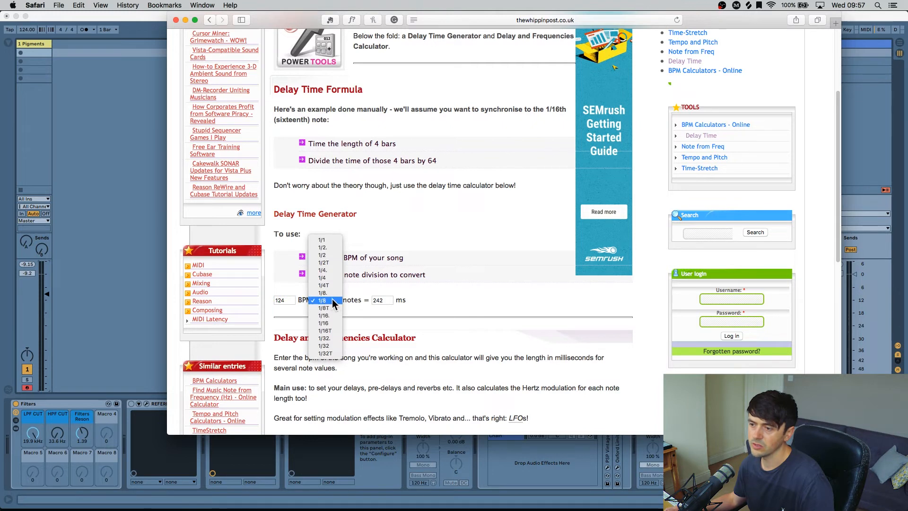
left_click(325, 301)
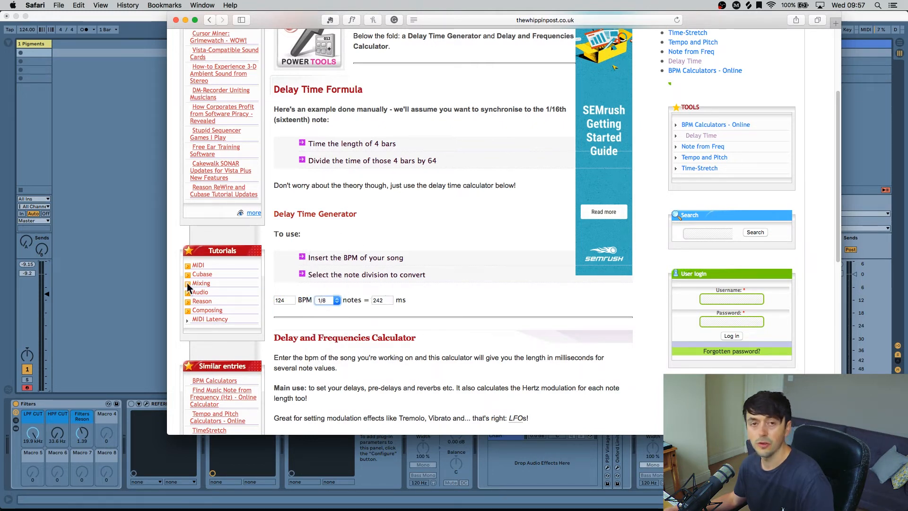
- Switch back to Pigments, set the Bus A Delay's time to about 235 ms and raise its Dry/Wet to about 47%
left_click(140, 234)
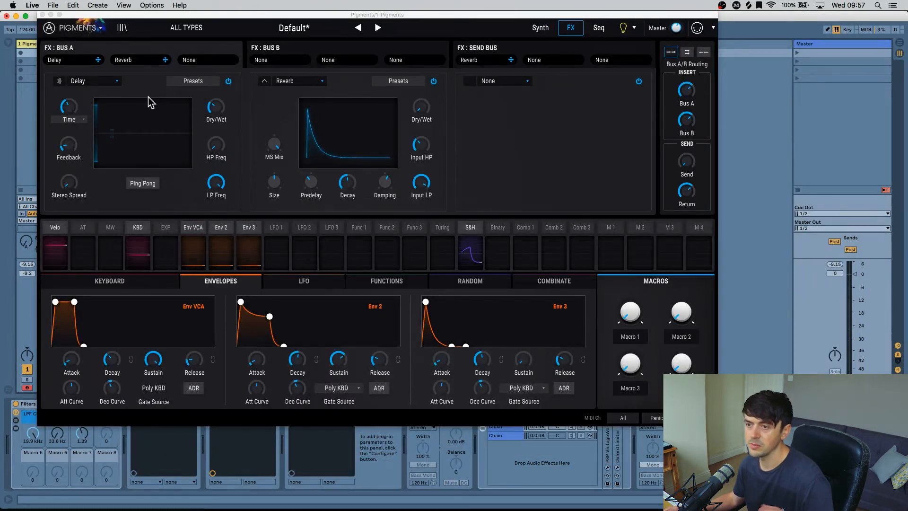
left_click(69, 107)
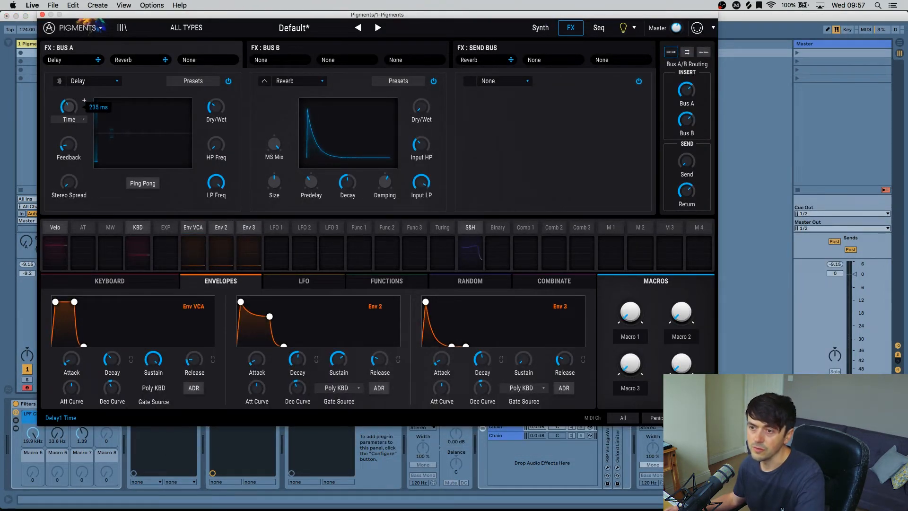
mouse_move(76, 112)
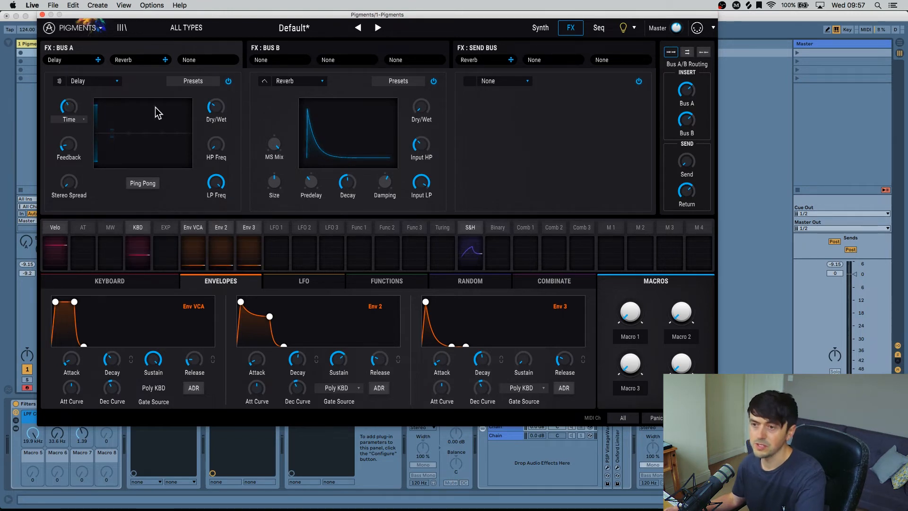
mouse_move(227, 100)
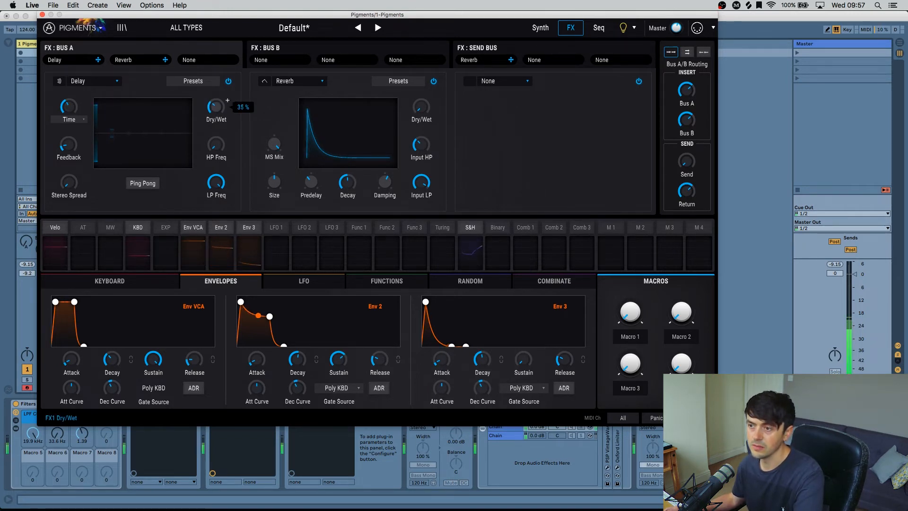
scroll(215, 107, "up", 5)
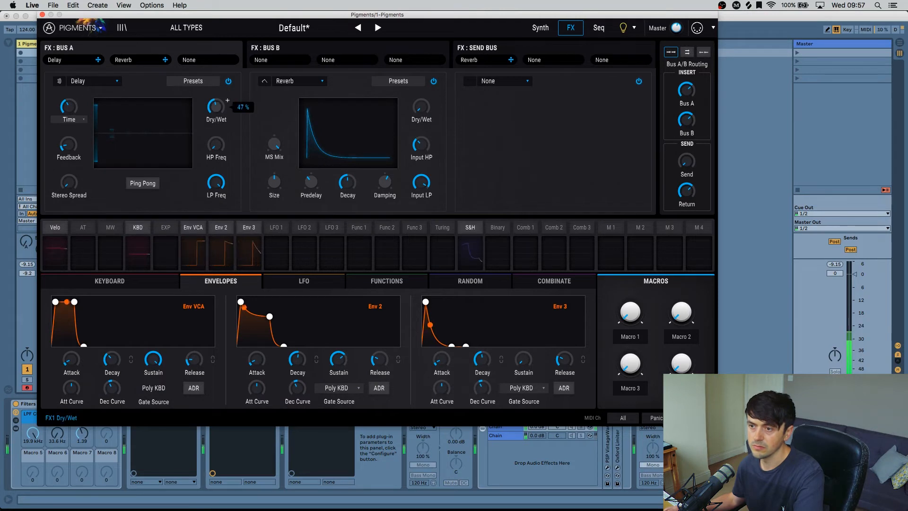
- Enable Ping Pong on the Bus A Delay and raise its Feedback to about 0.33
left_click(134, 181)
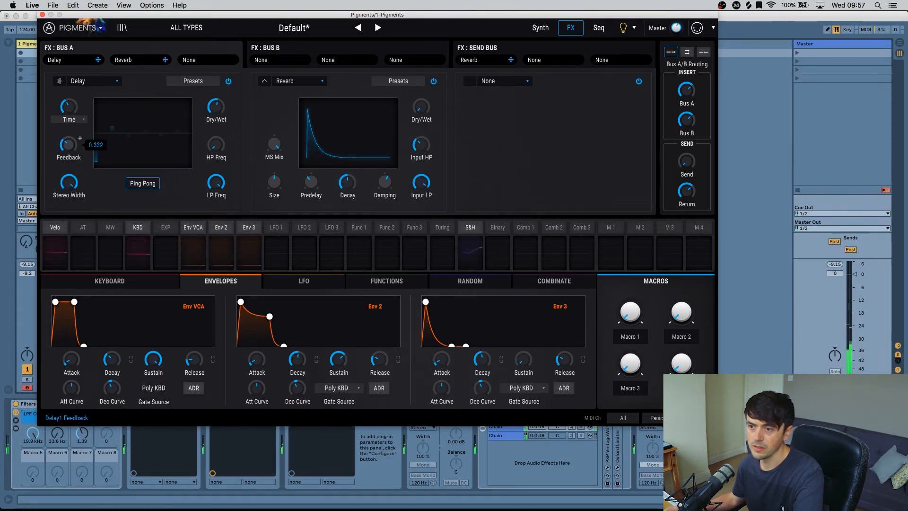
scroll(223, 109, "up", 2)
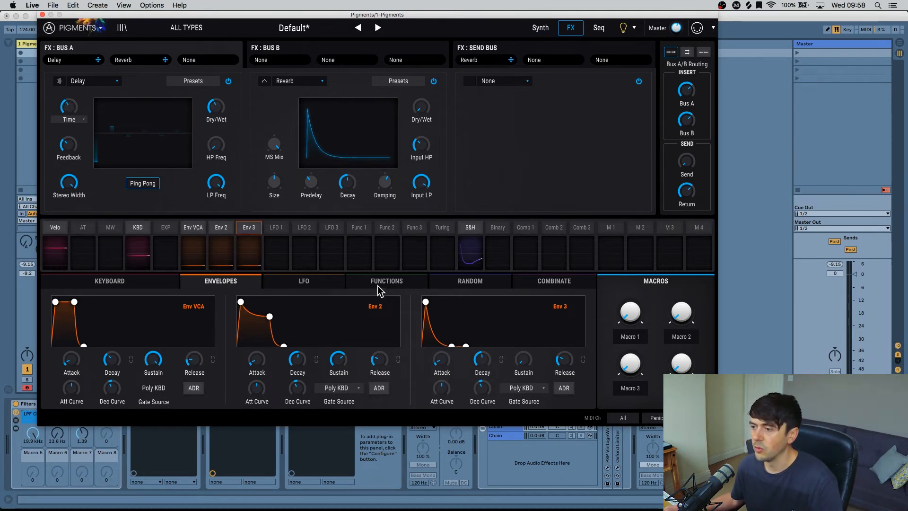
left_click(309, 282)
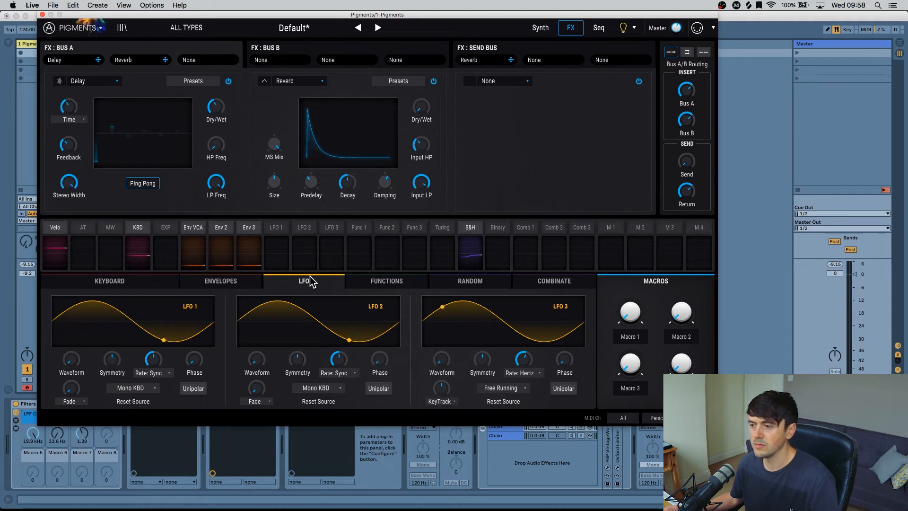
left_click(365, 282)
left_click(447, 282)
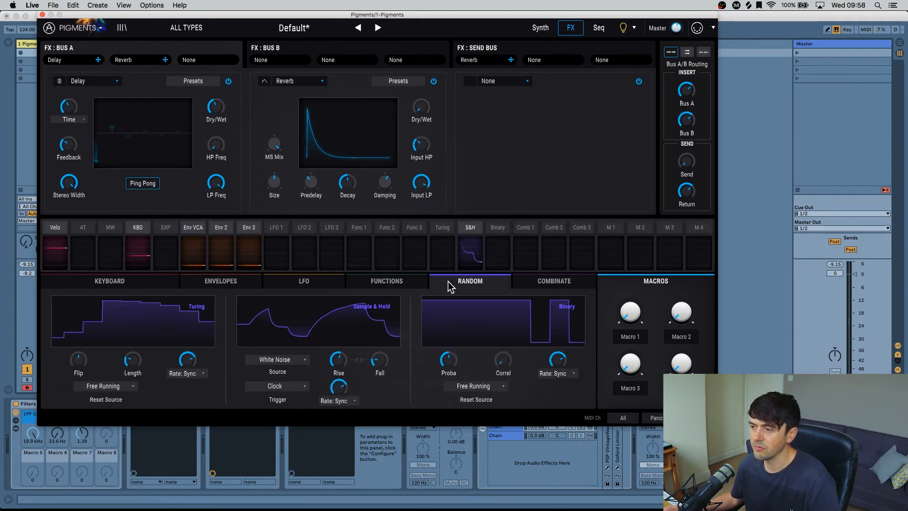
mouse_move(69, 100)
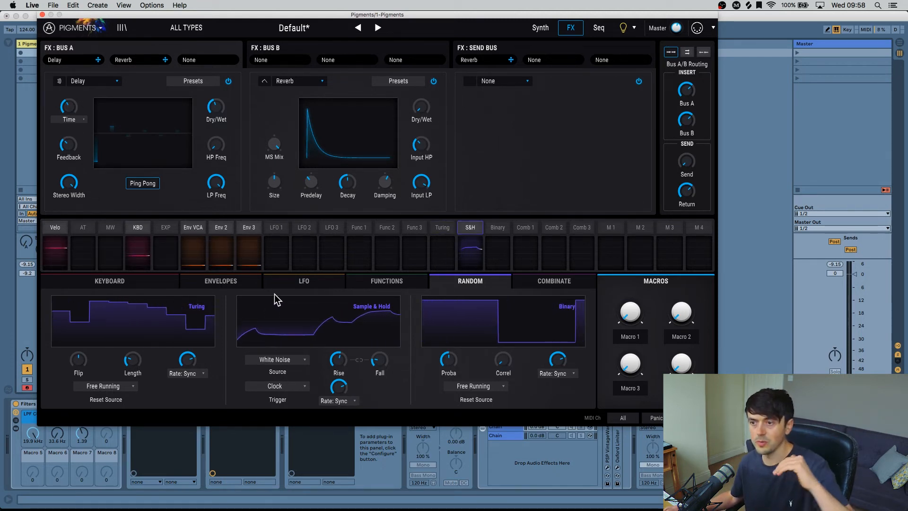
left_click(445, 229)
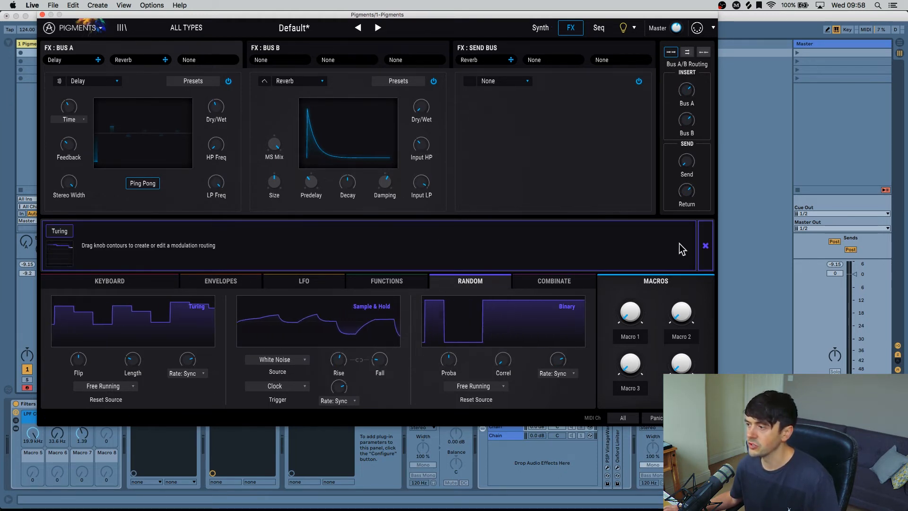
left_click(705, 245)
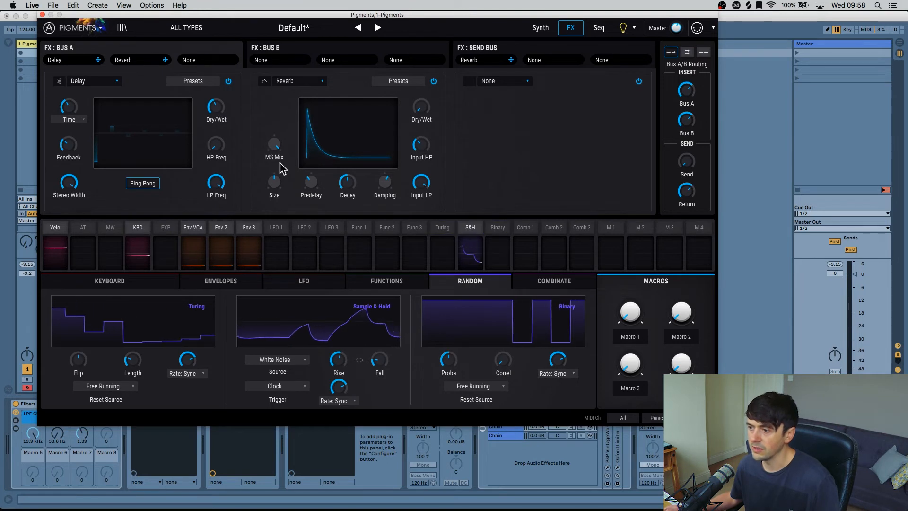
- Modulate the Bus A Delay's time with Func 1 by an amount of 0.01
left_click(366, 226)
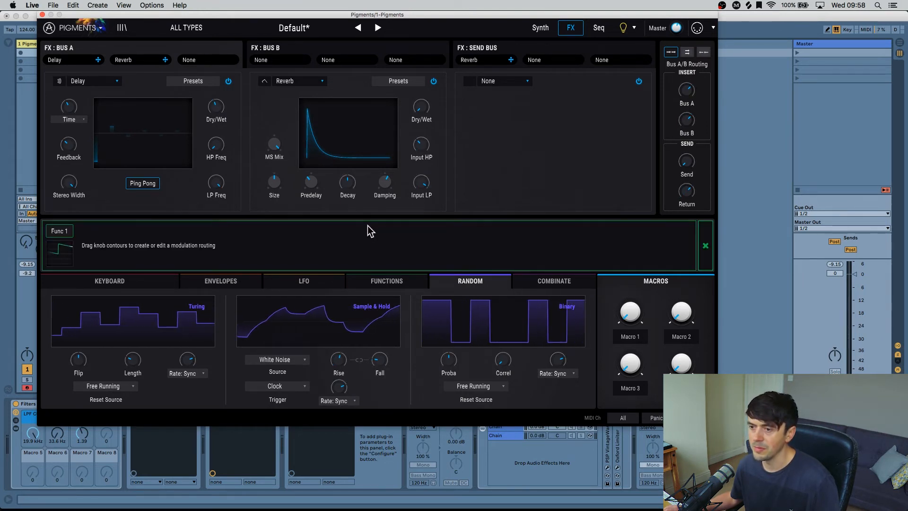
left_click_drag(66, 101, 73, 101)
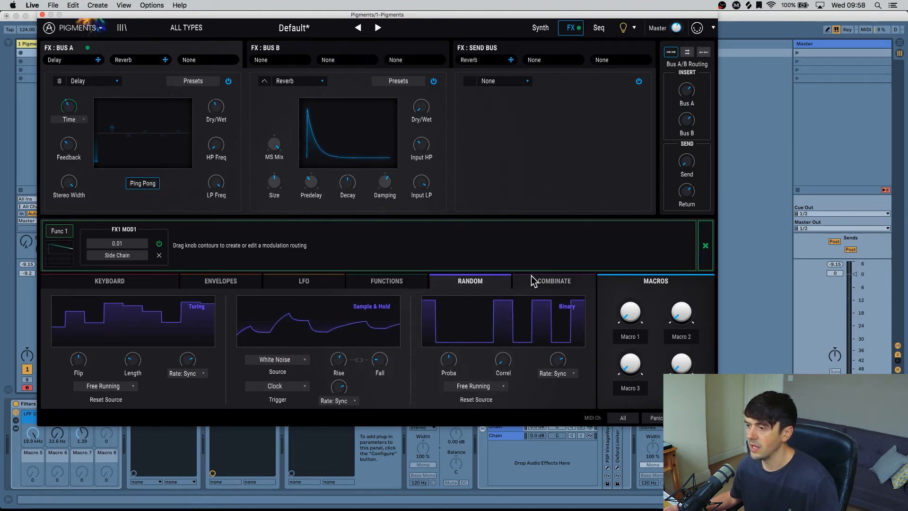
- Shape Function 1 into a low, uneven curve with several small peaks starting at level 0.00, and set its play mode to Run
left_click(371, 284)
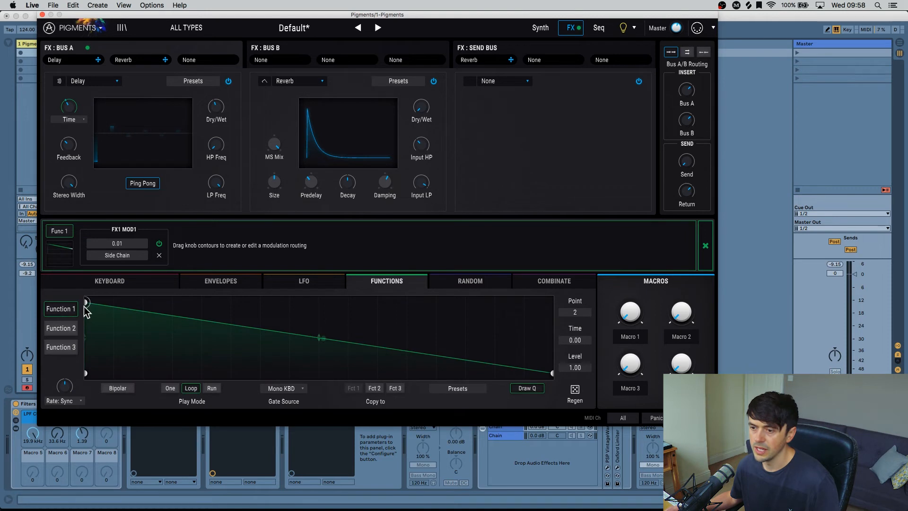
left_click_drag(86, 303, 77, 377)
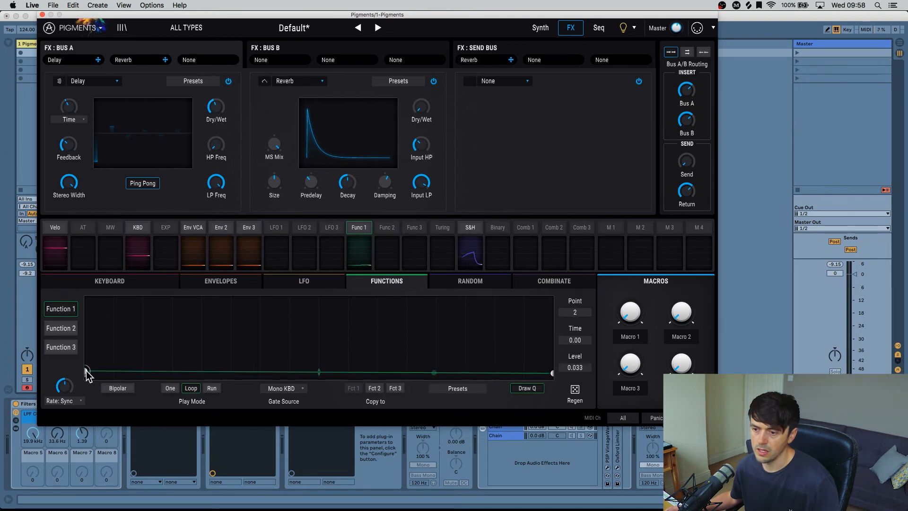
double_click(140, 374)
left_click_drag(138, 373, 544, 371)
double_click(172, 365)
double_click(289, 372)
double_click(339, 360)
double_click(377, 353)
double_click(466, 358)
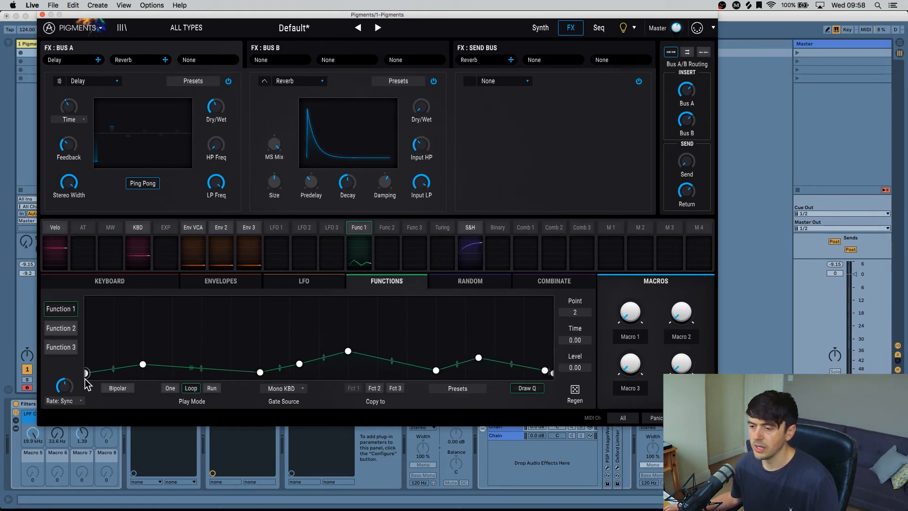
left_click(171, 391)
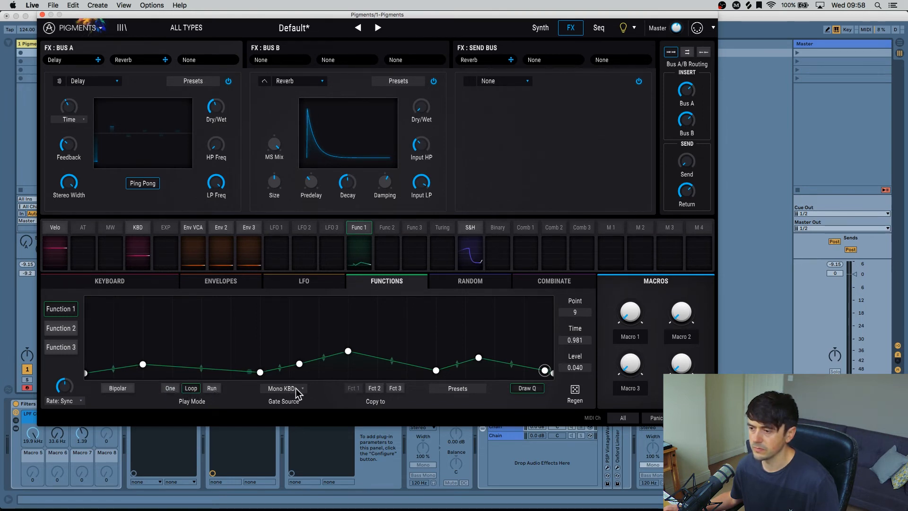
left_click(211, 389)
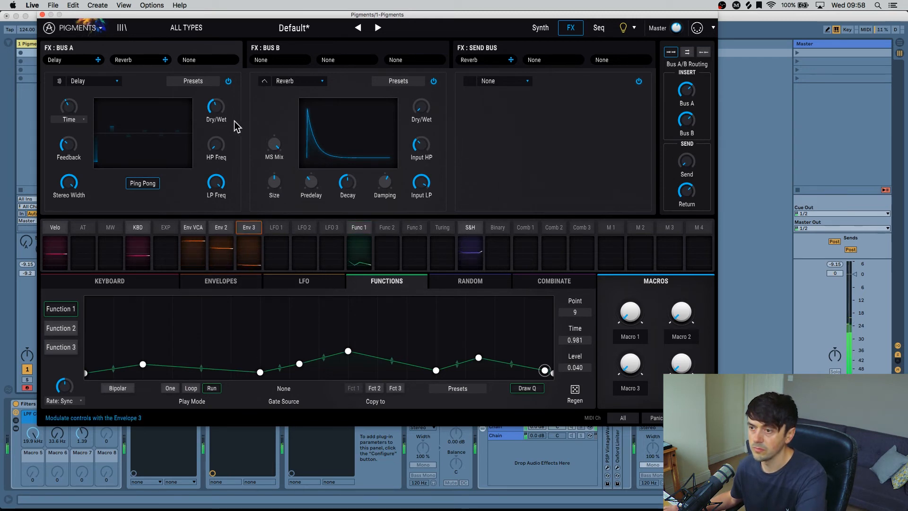
- Raise the Bus A Delay's Dry/Wet to maximum to audition the modulated delay
mouse_move(227, 100)
left_click_drag(216, 109, 215, 61)
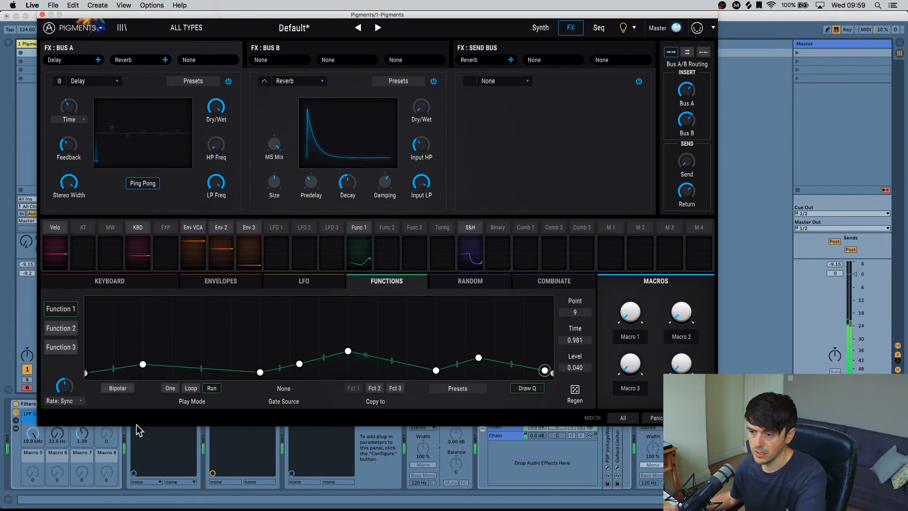
- Change Function 1's rate type from tempo sync to Hertz
mouse_move(64, 392)
scroll(82, 379, "up", 1)
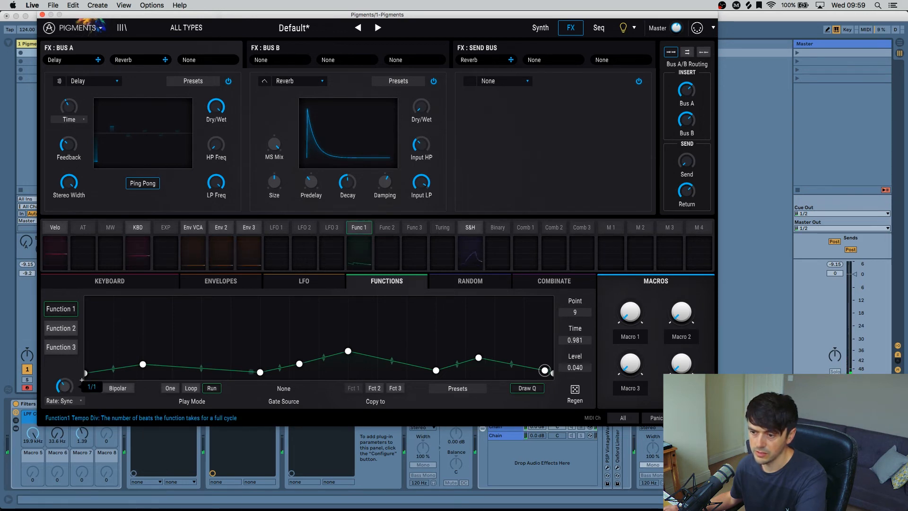
left_click(68, 400)
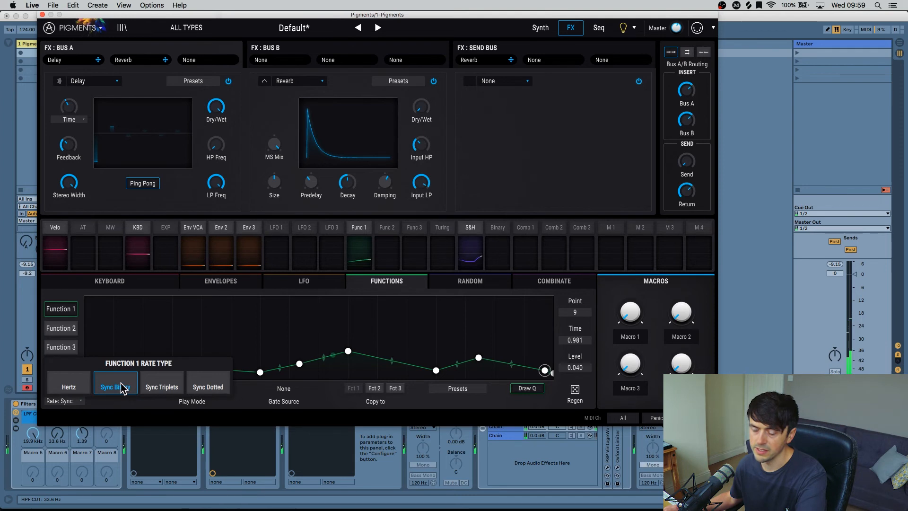
left_click(69, 386)
mouse_move(66, 390)
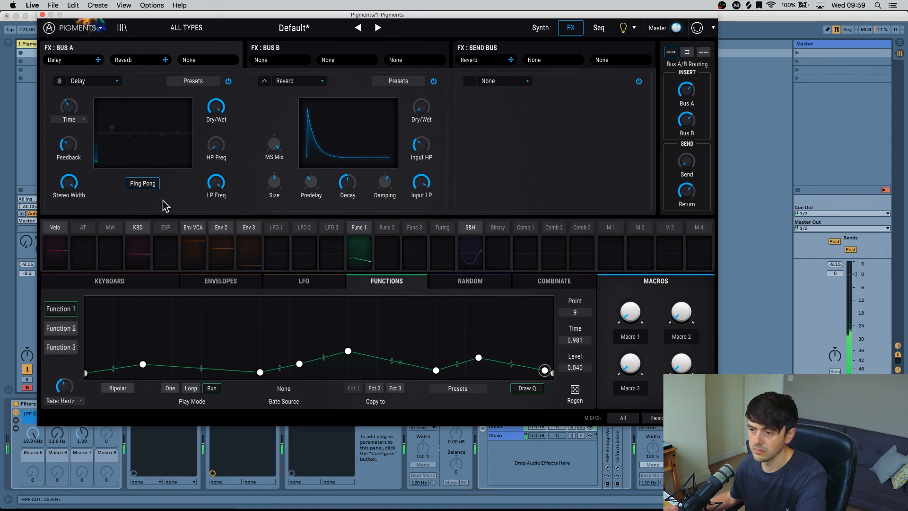
- Raise Function 1's highest point to a level of about 0.473 and bring the Bus A Delay's Dry/Wet back down to about halfway
left_click_drag(349, 351, 349, 341)
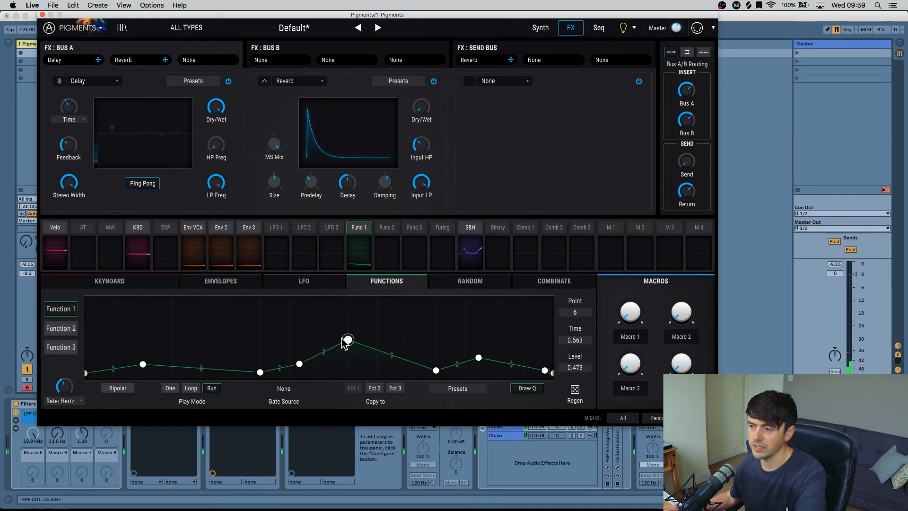
mouse_move(227, 100)
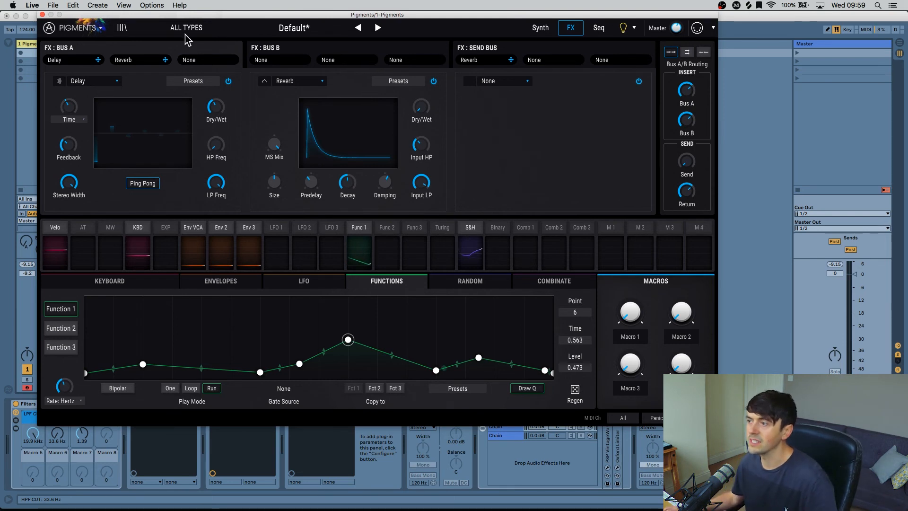
- Review the patch by switching between the synth and effects pages, ending on the synth page
left_click(538, 33)
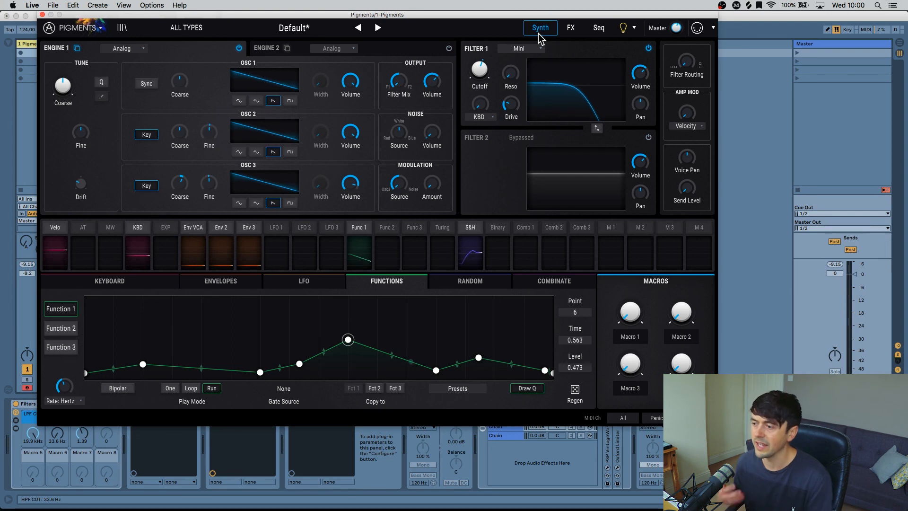
left_click(571, 29)
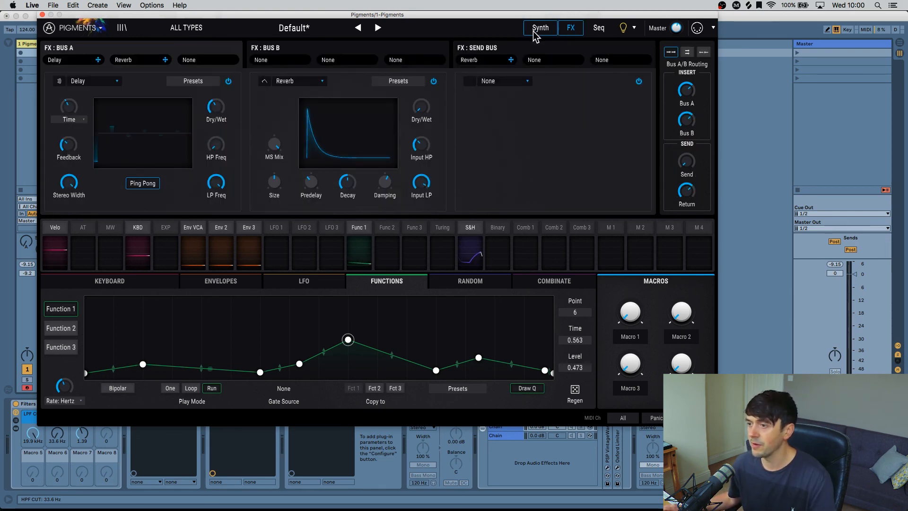
left_click(534, 31)
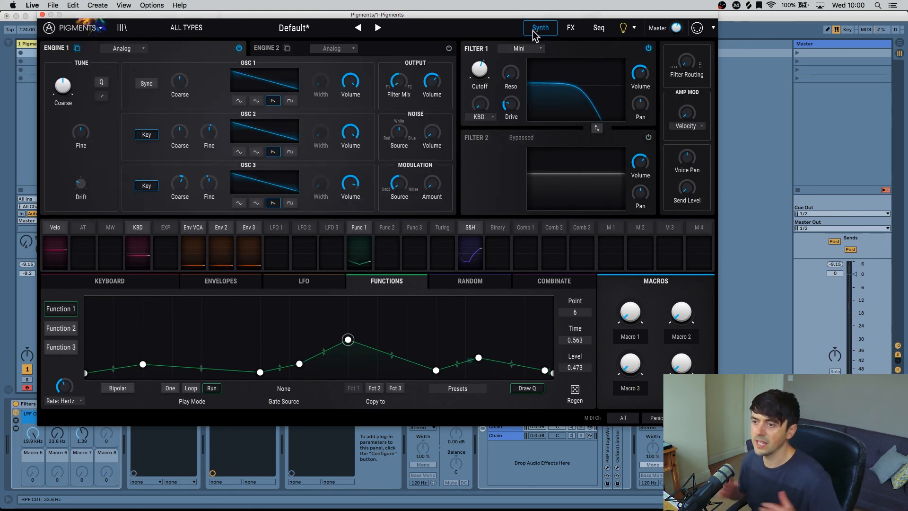